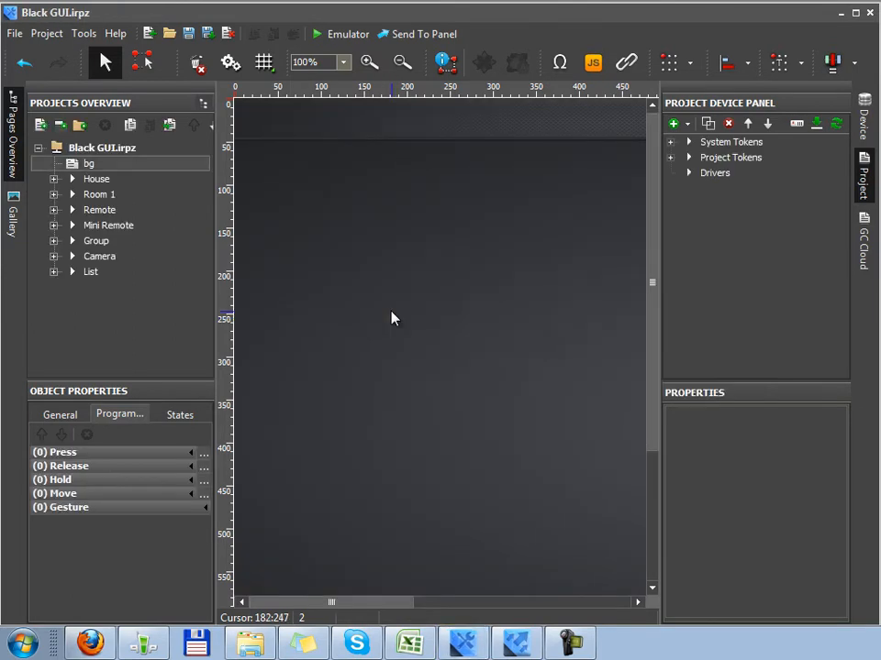
- Expand the House folder in the project tree and open its House popup page
left_click(53, 179)
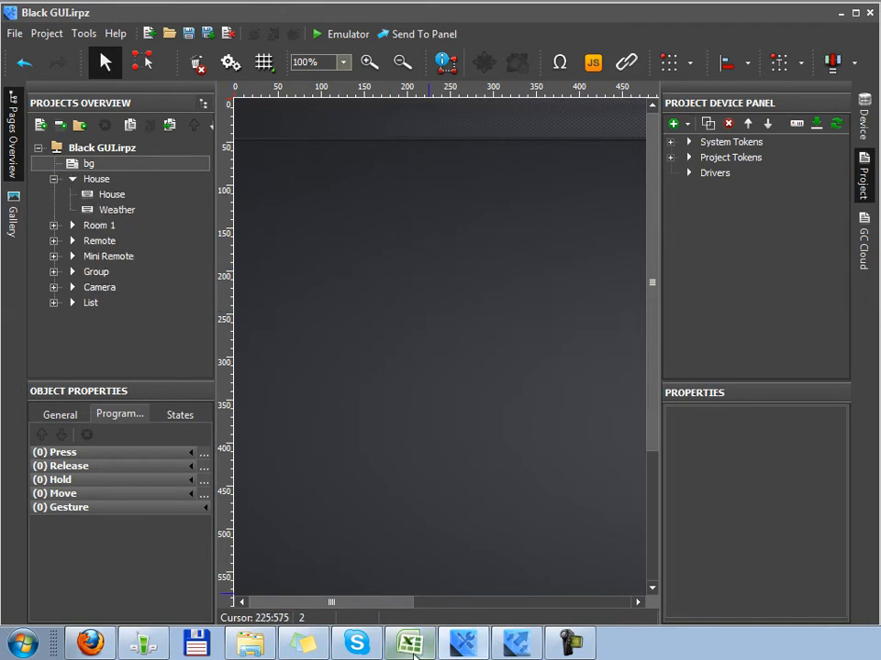
left_click_drag(362, 603, 295, 605)
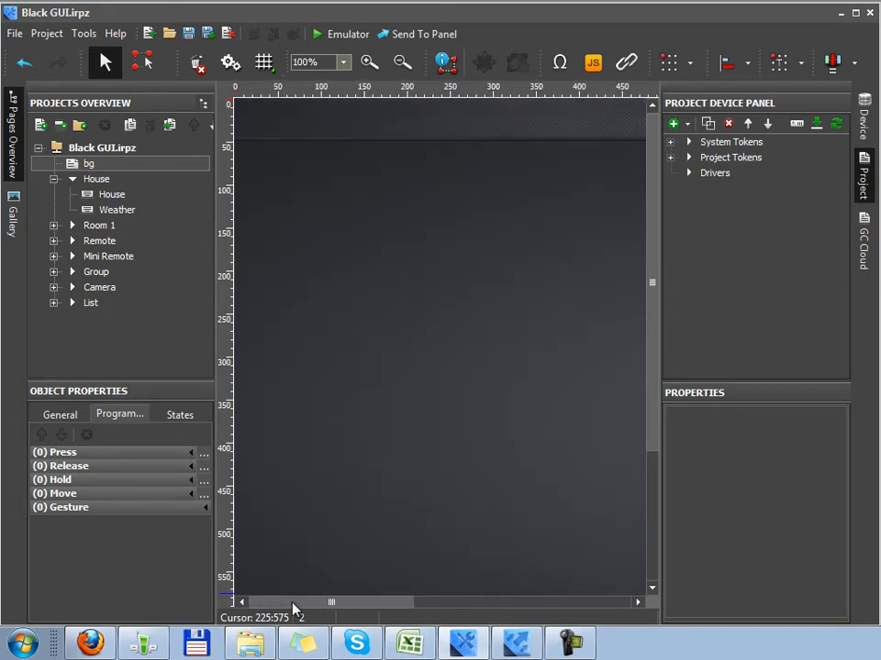
left_click(117, 200)
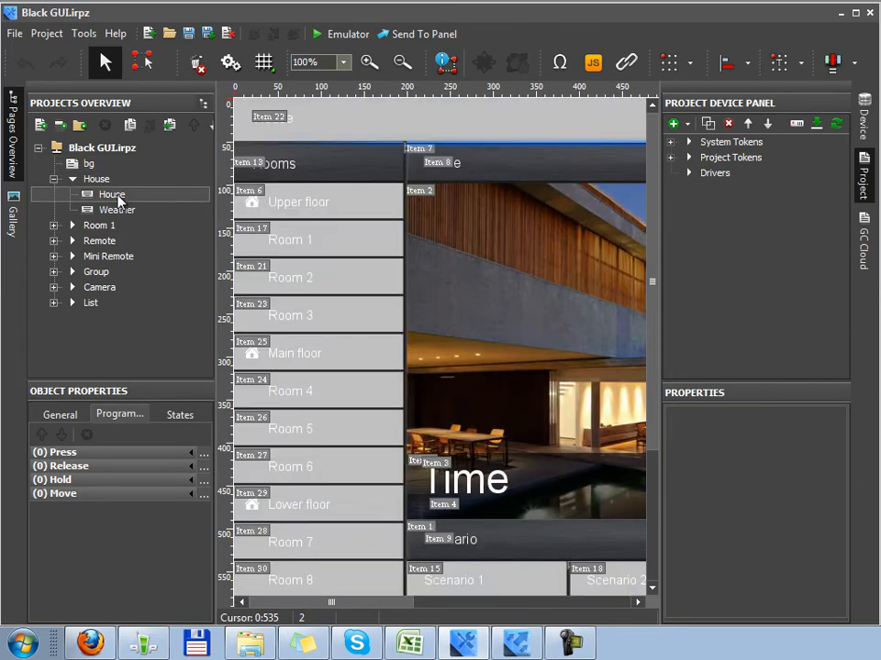
left_click(395, 605)
left_click_drag(395, 612, 298, 619)
- Examine the programmed commands of the Upper floor and Room 1 buttons on the House page
left_click(302, 216)
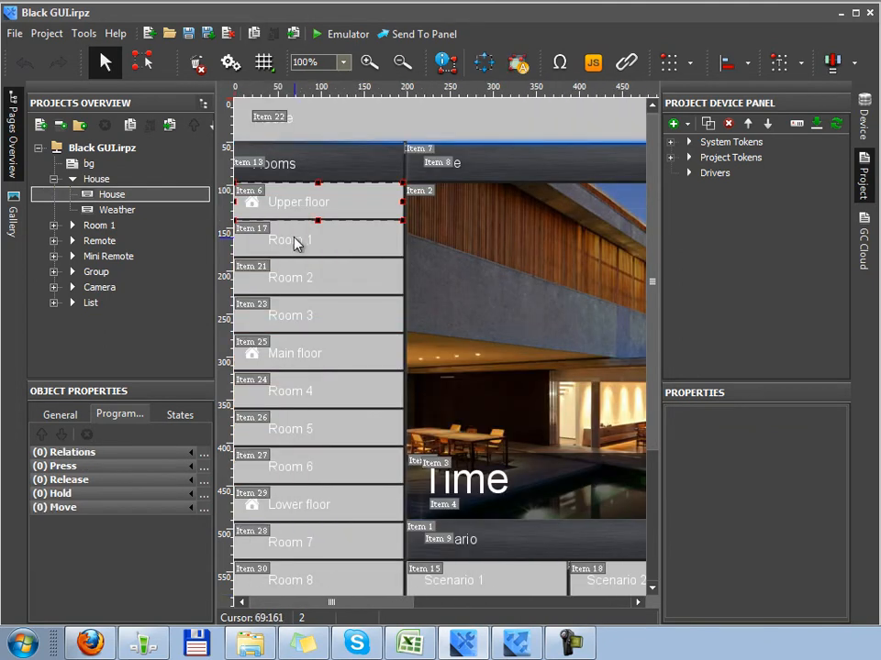
left_click(296, 243)
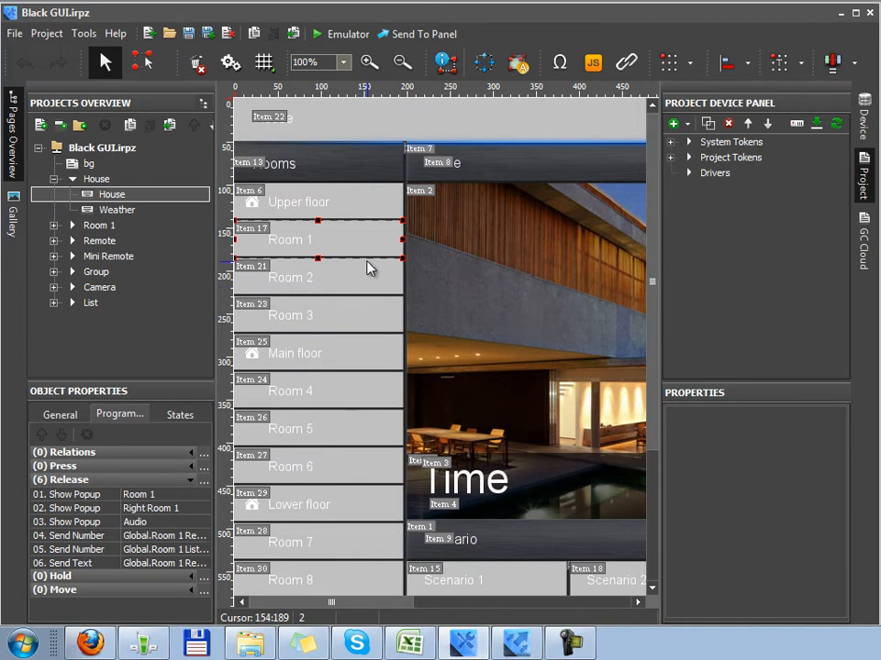
left_click(490, 122)
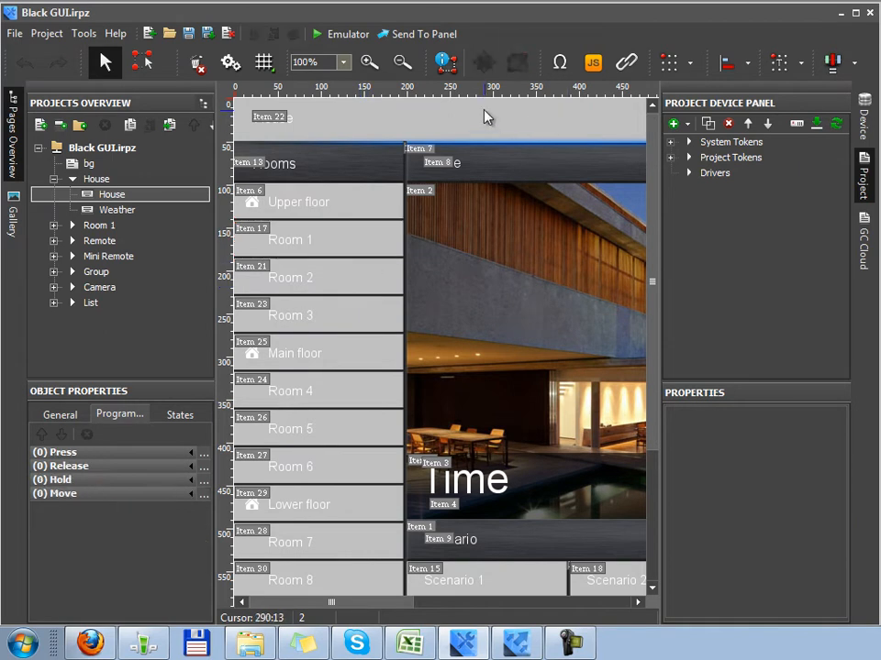
- Preview the House popup on top of the bg page
right_click(89, 164)
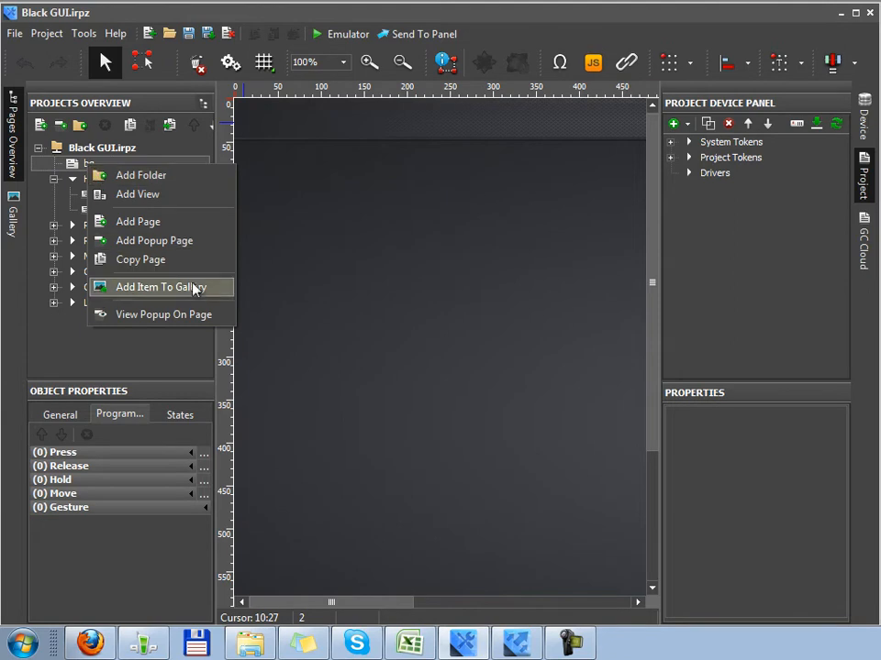
left_click(198, 318)
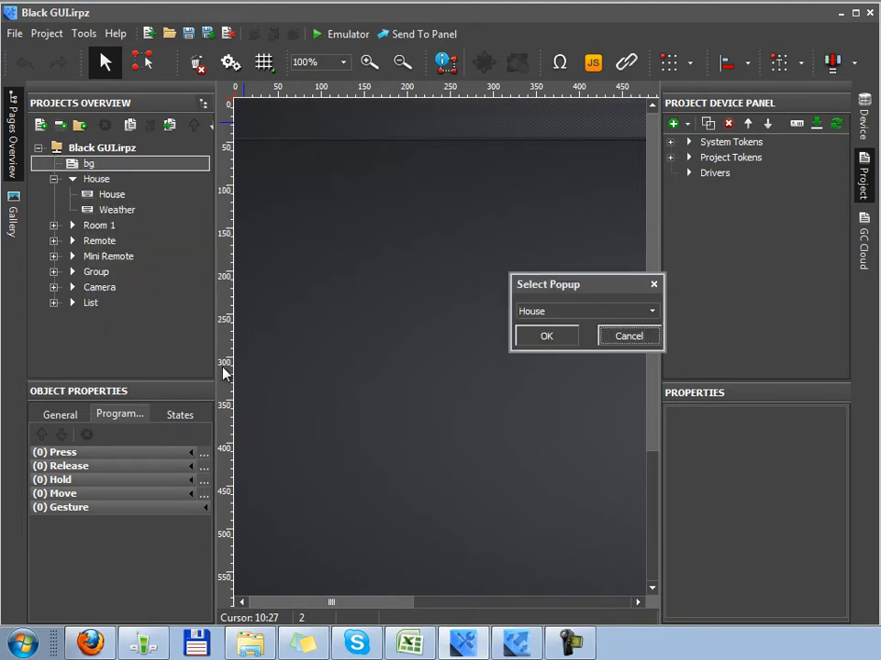
left_click(572, 317)
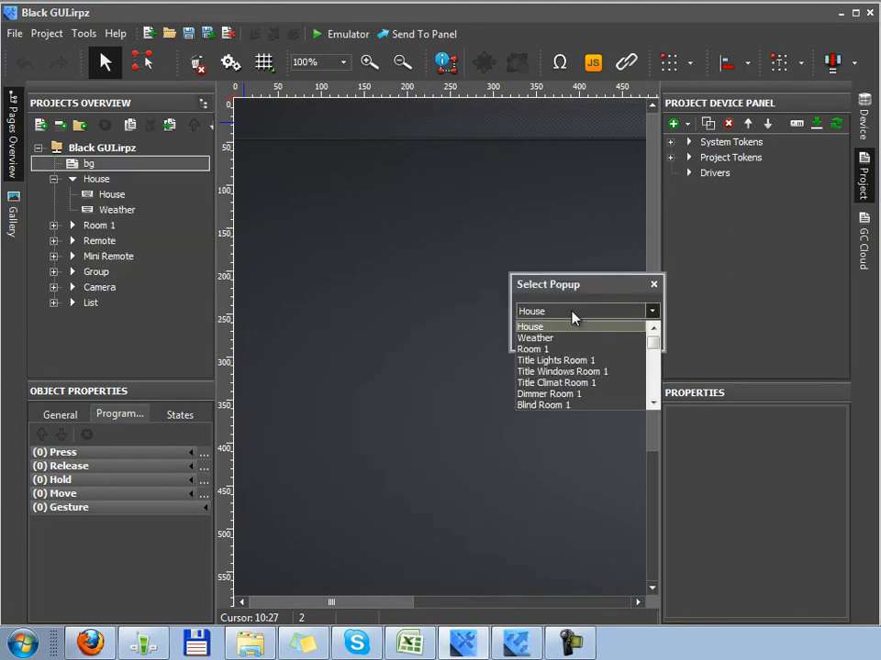
left_click(557, 328)
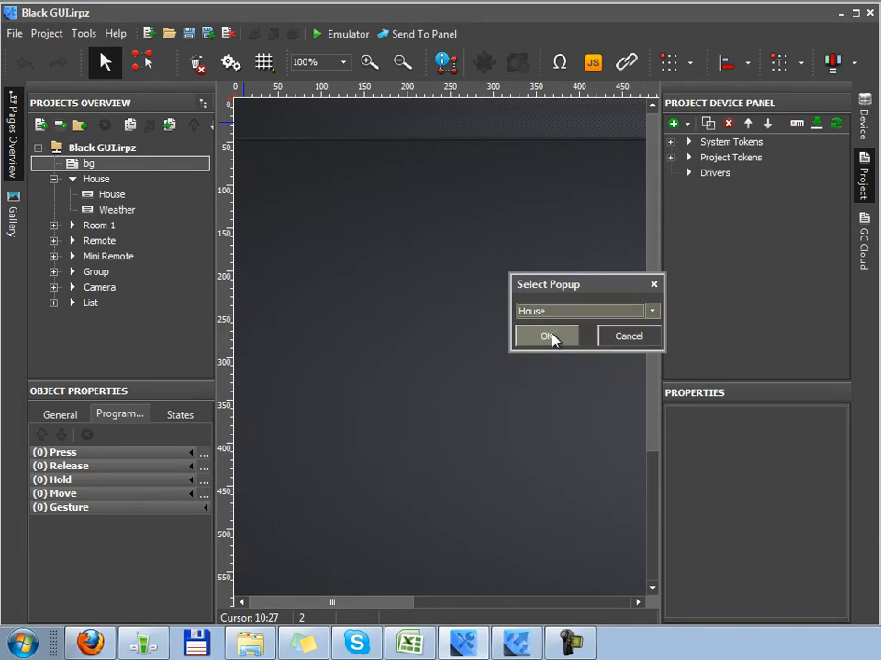
left_click(544, 338)
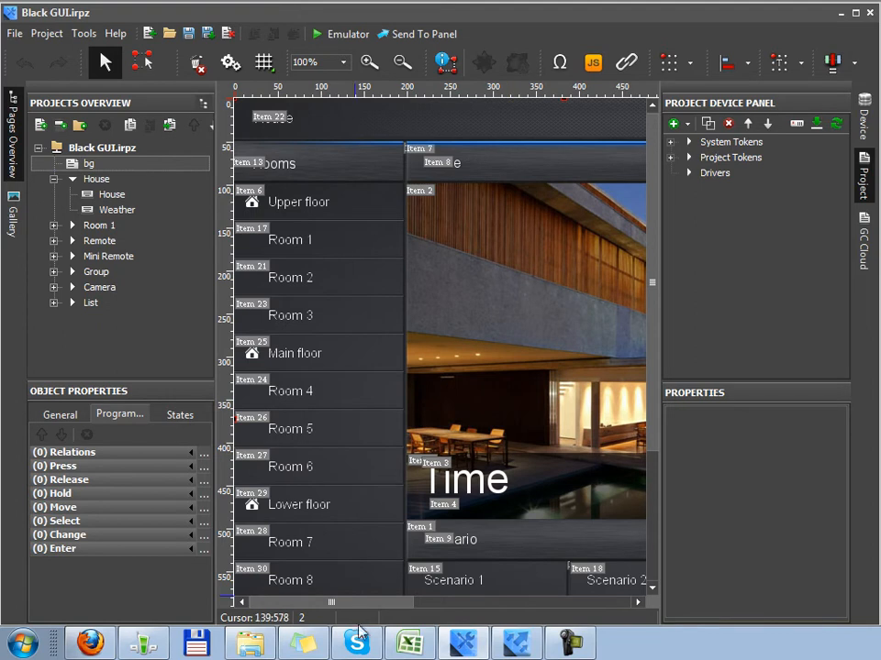
left_click_drag(364, 609, 145, 624)
- Reopen the House popup page and undo a slight move of the blue light line below the header
left_click(104, 198)
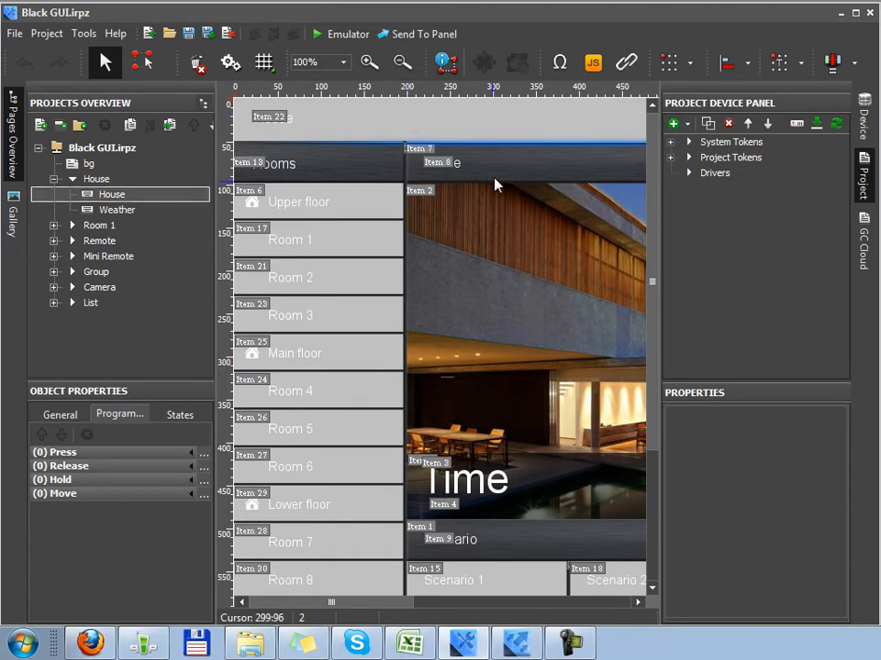
mouse_move(523, 144)
left_mouse_down()
mouse_move(518, 138)
mouse_move(520, 145)
left_mouse_up()
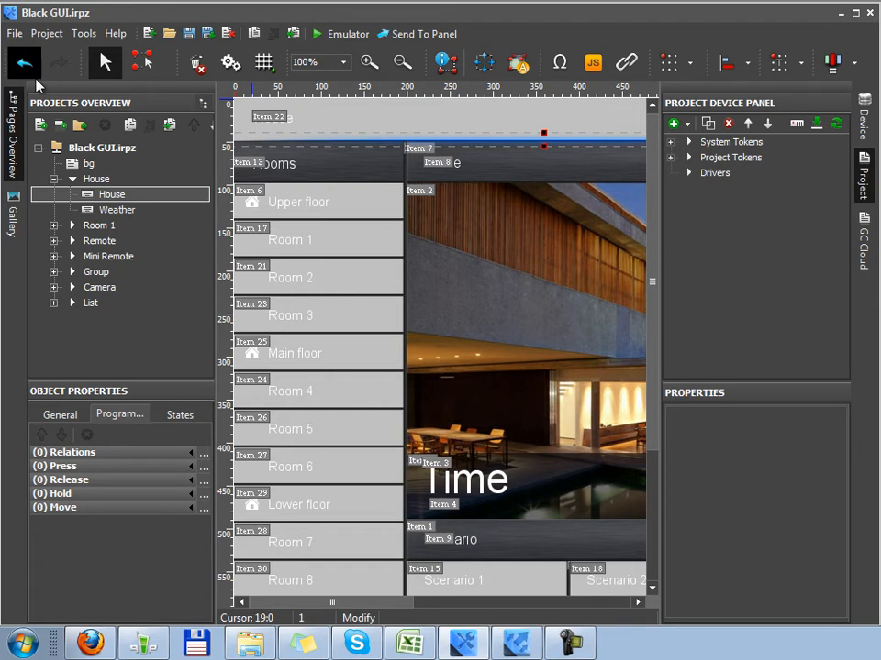
left_click(25, 64)
- Set the Room 1 button's text to "Комната 1" in State 1, and switch its state selection to All States
left_click(321, 206)
left_click(303, 255)
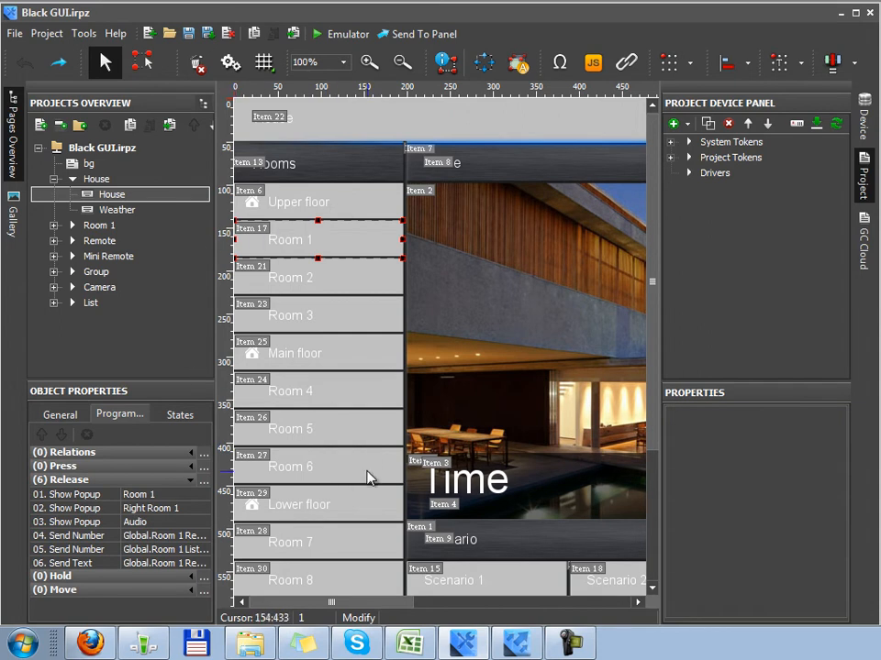
left_click(180, 415)
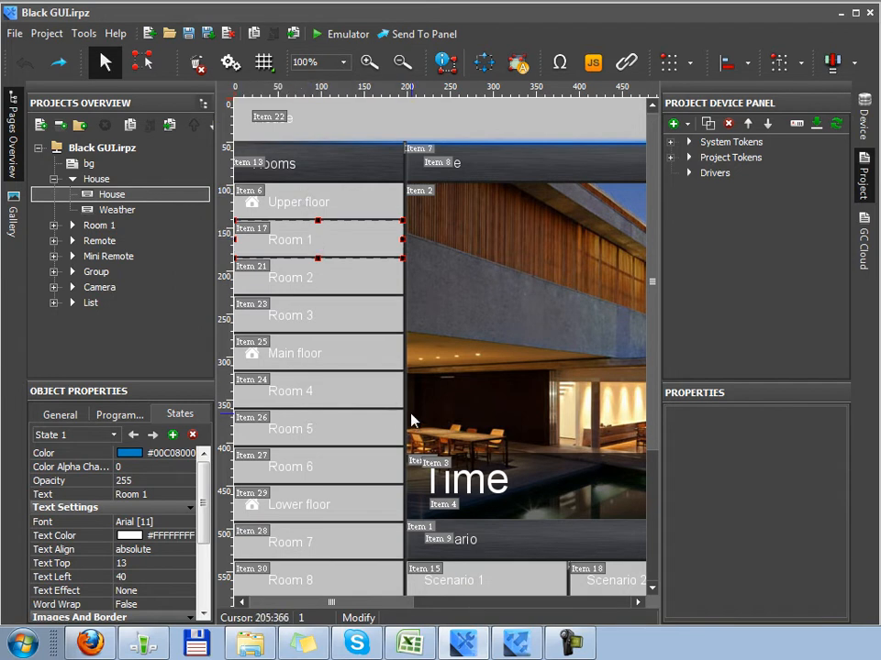
key("F2")
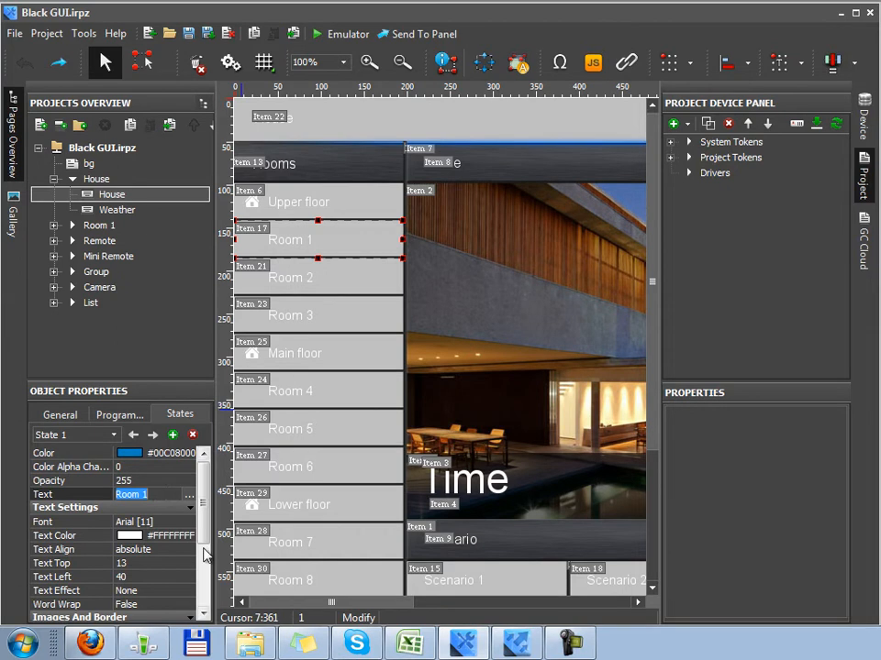
type("R")
key("BackSpace")
type("Комната 1")
key("Return")
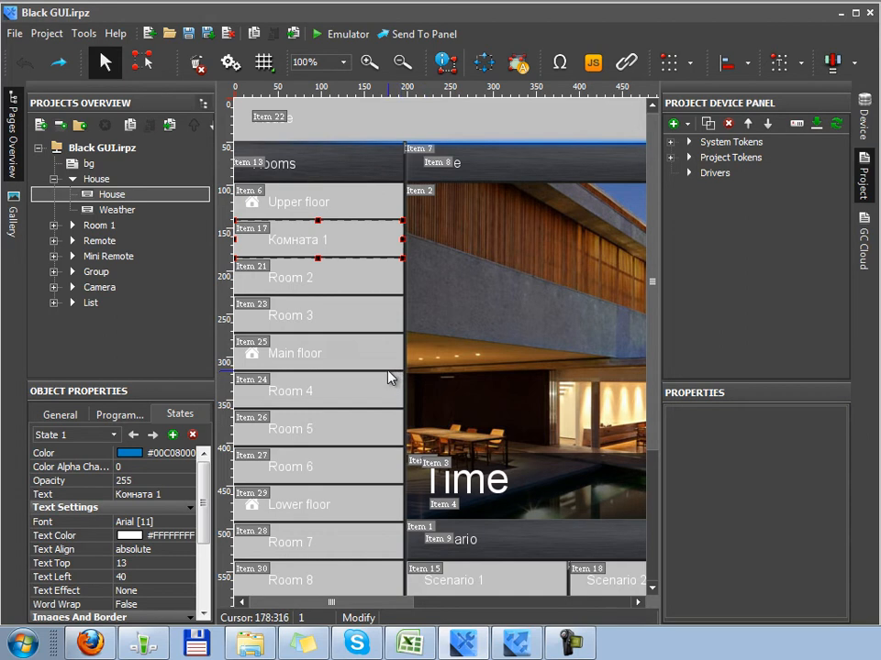
left_click(79, 435)
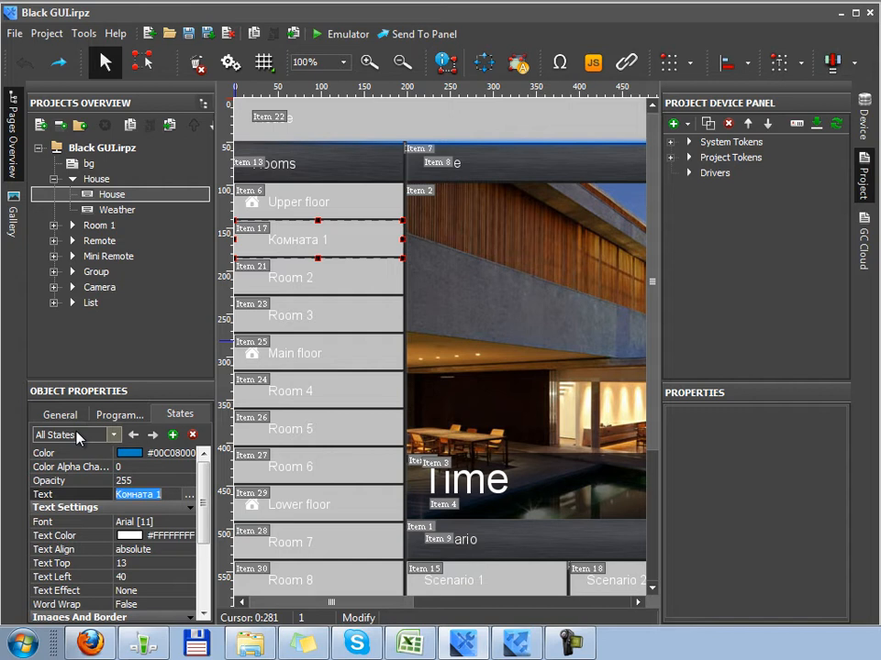
- Browse the project gallery from the house photo's Image property, and close it while declining to remove the image
left_click(509, 265)
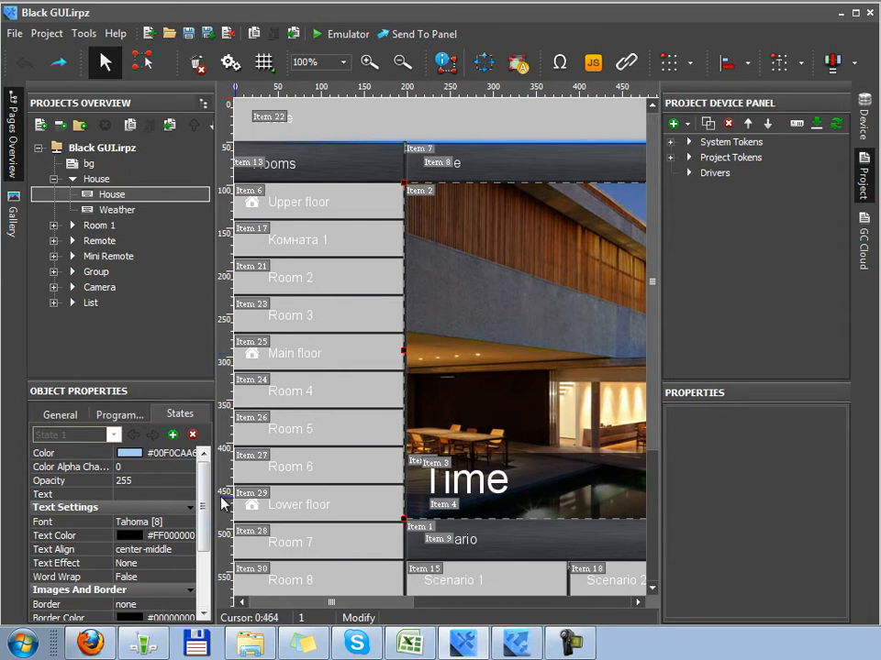
left_click_drag(206, 497, 119, 403)
scroll(190, 555, "down", 4)
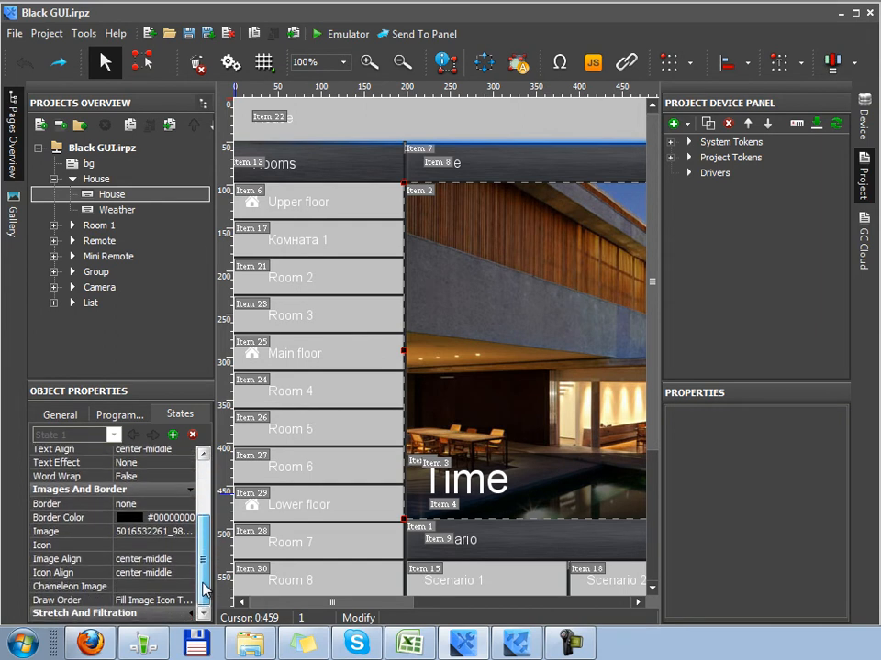
left_click(154, 531)
left_click(190, 531)
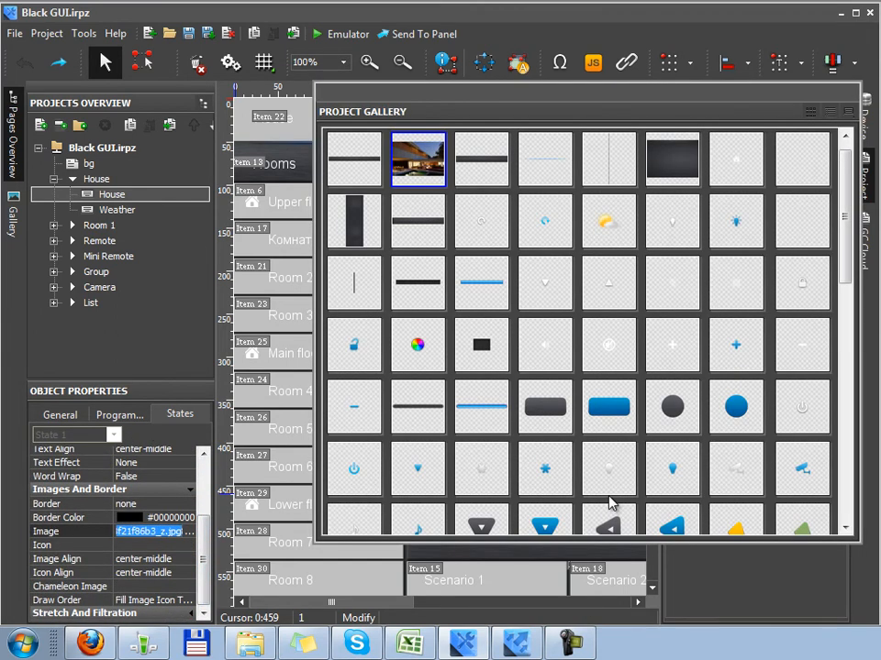
left_click_drag(845, 277, 848, 486)
left_click_drag(846, 415, 840, 139)
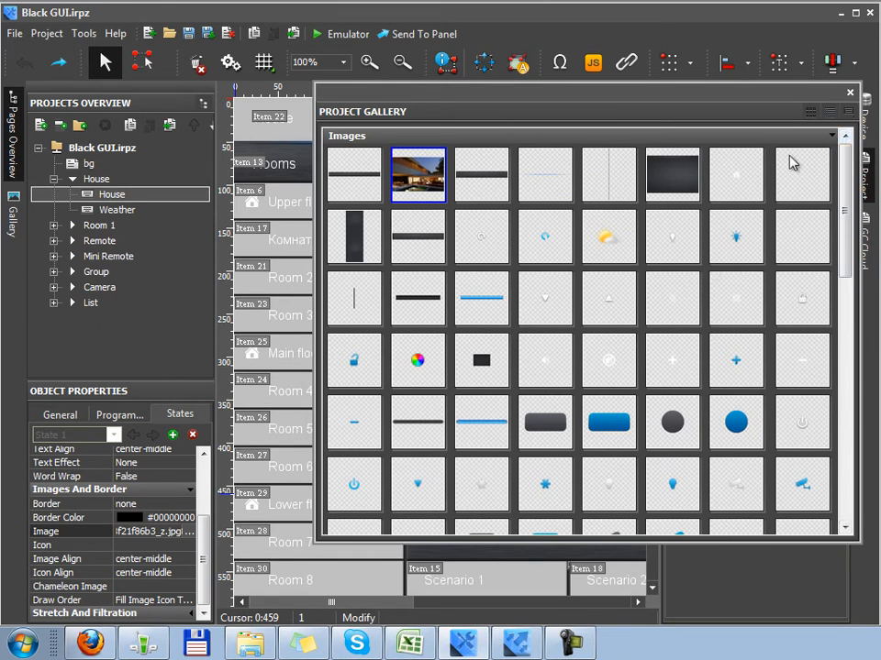
left_click(850, 95)
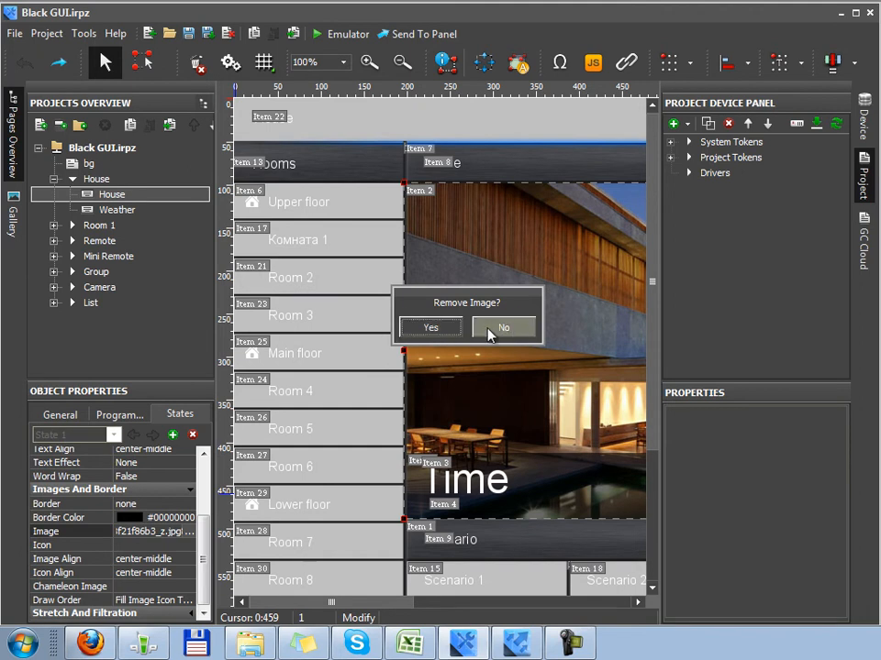
key("Tab")
key("Return")
- Show the project's images in the gallery, and inspect LightEffect.png and the options available for the Images group
left_click(11, 220)
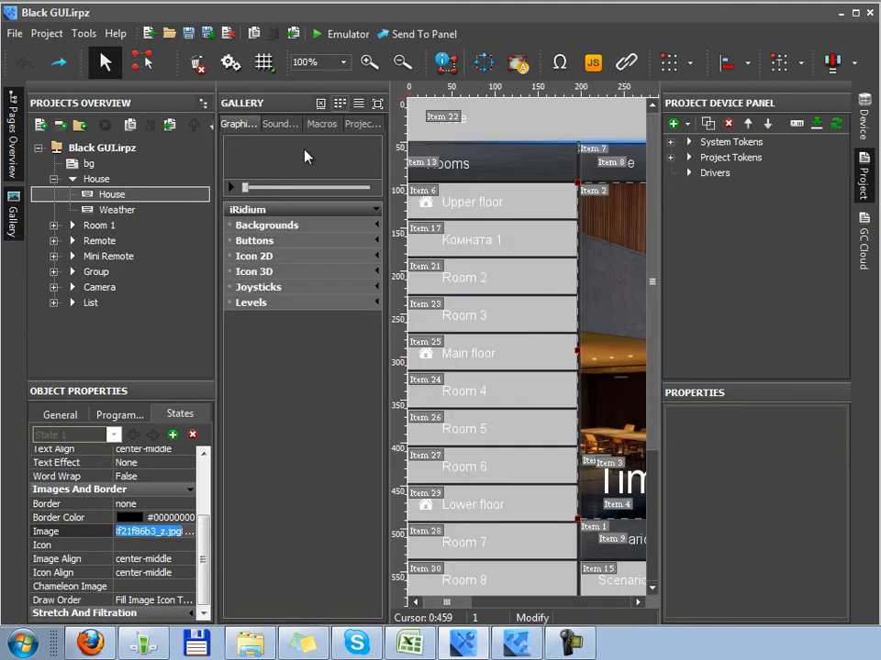
left_click(357, 129)
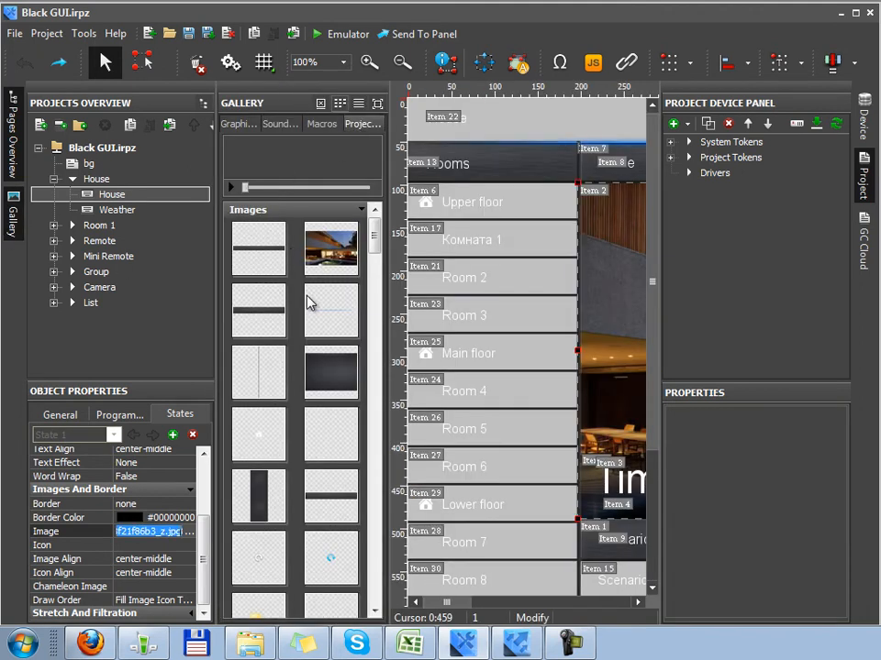
left_click(320, 332)
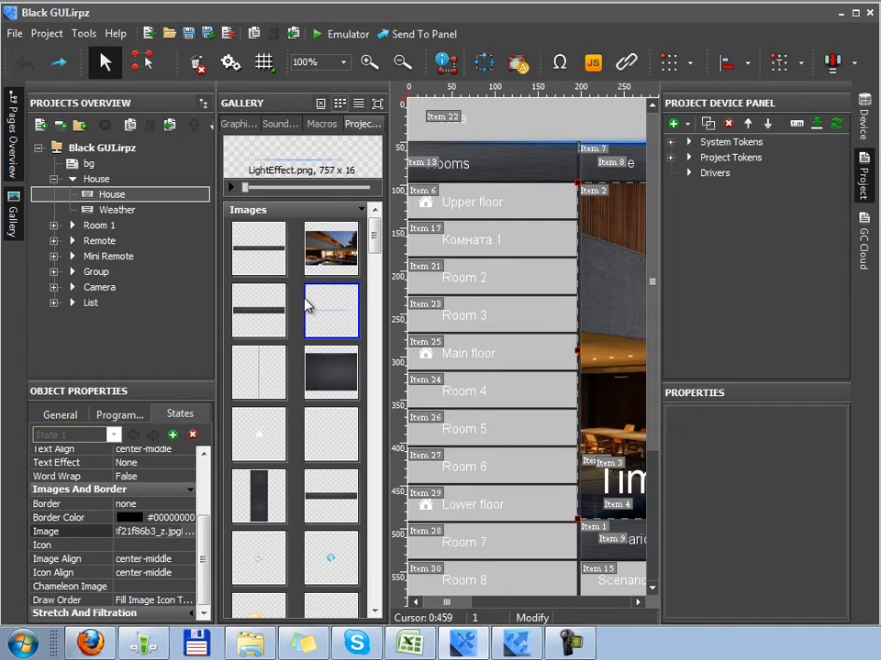
right_click(291, 211)
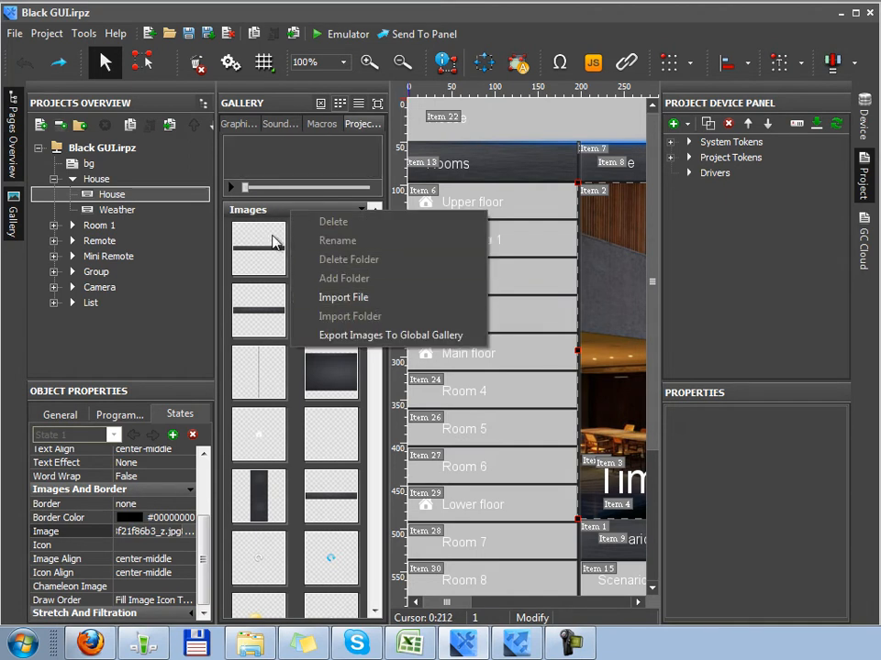
left_click(250, 216)
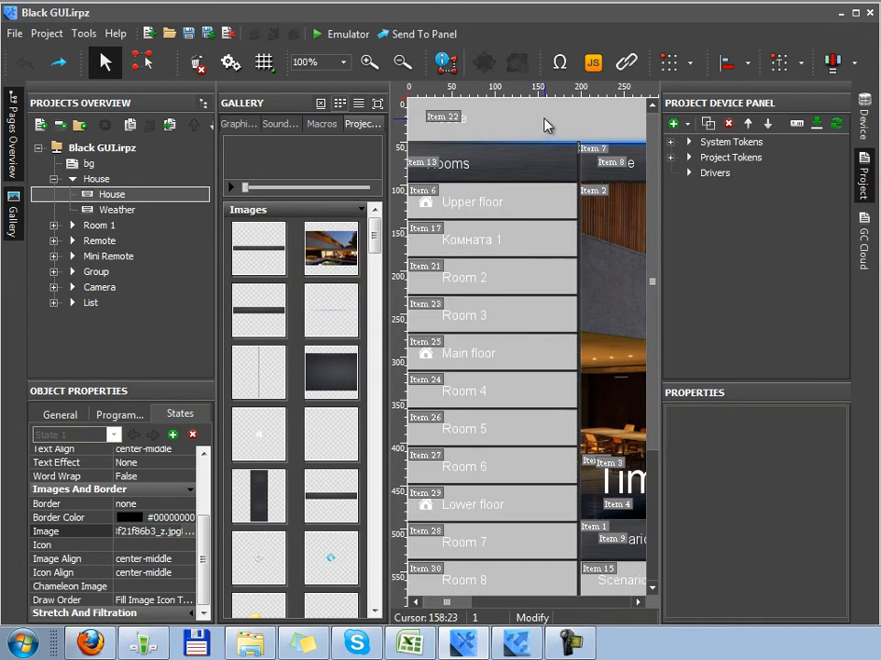
left_click(408, 89)
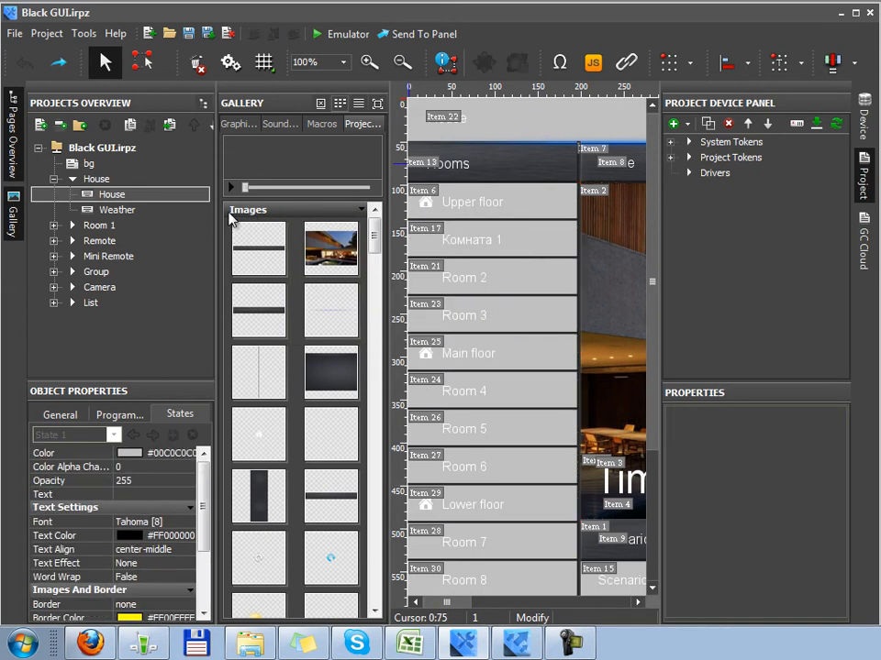
- Expand the Room 1 folder in the project tree to view its popup pages
left_click(53, 226)
scroll(112, 272, "up", 2)
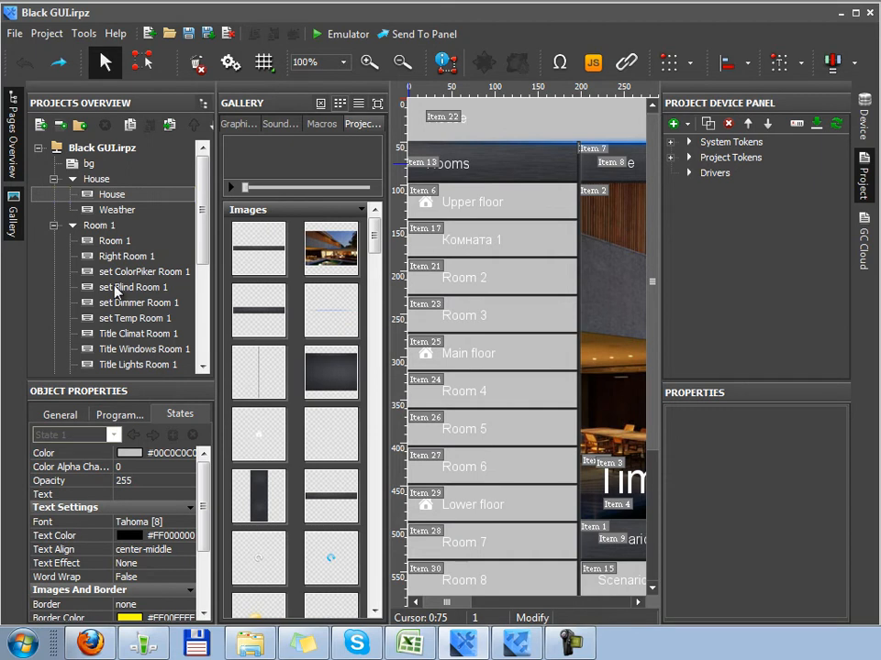
left_click(137, 241)
left_click(144, 256)
left_click(129, 198)
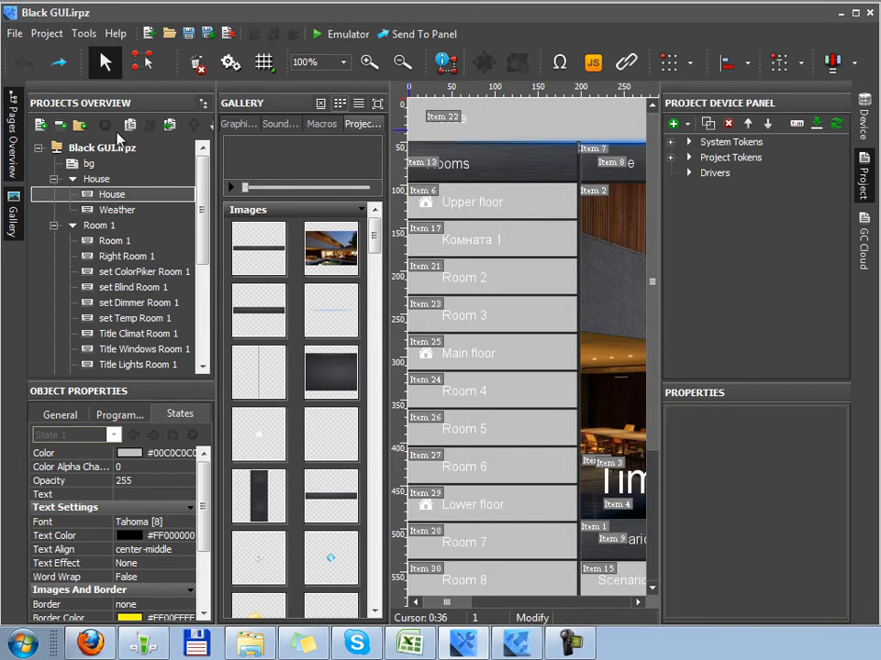
- Examine the programmed commands of the House page's title and of the Room 1 title on the Room 1 page
left_click(463, 120)
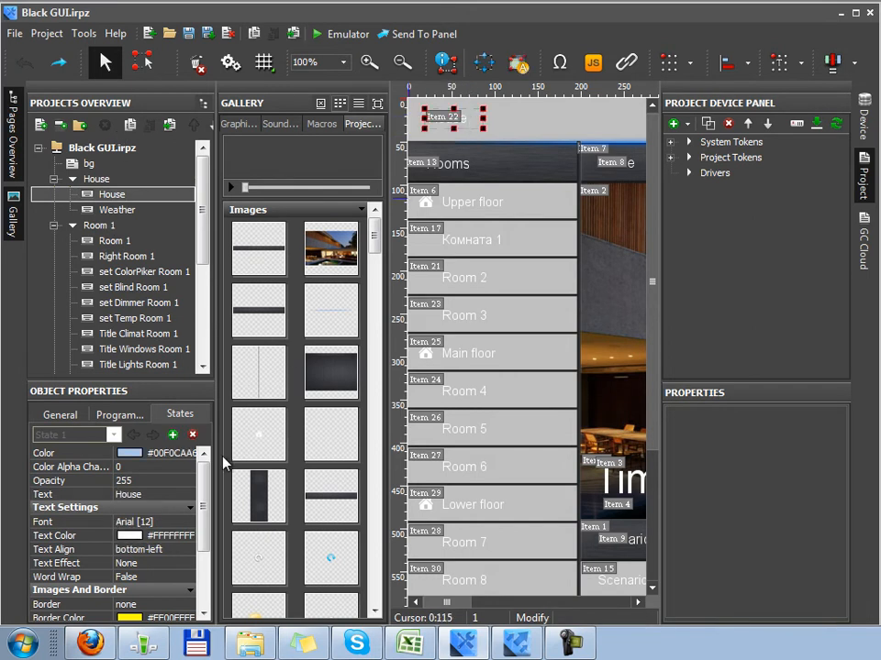
left_click(117, 417)
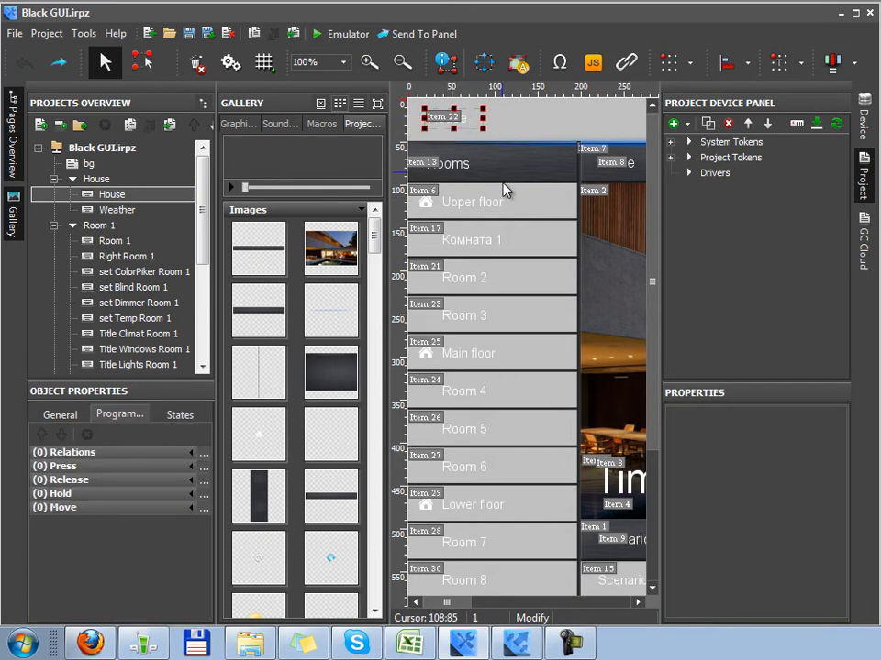
left_click(117, 242)
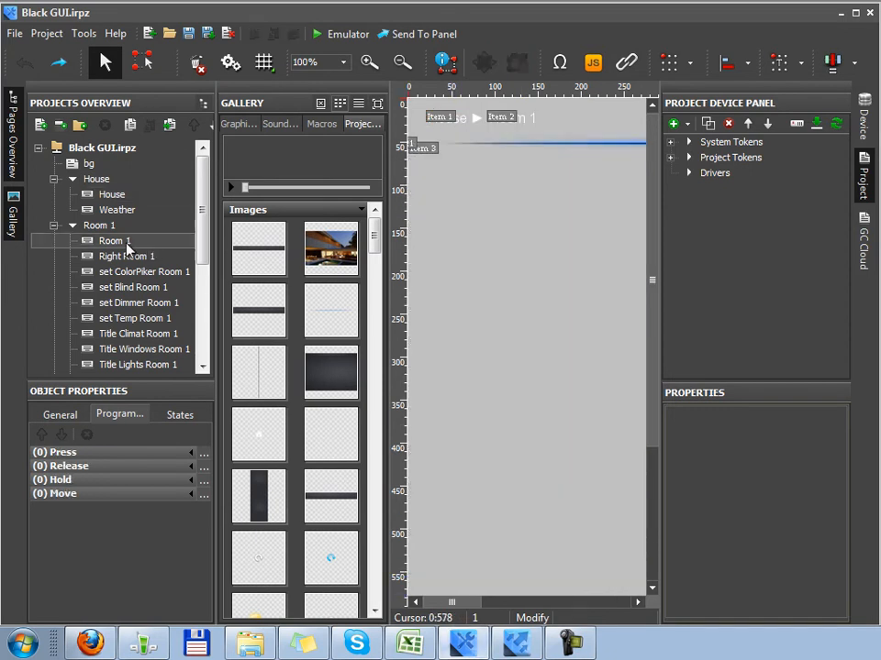
left_click(535, 125)
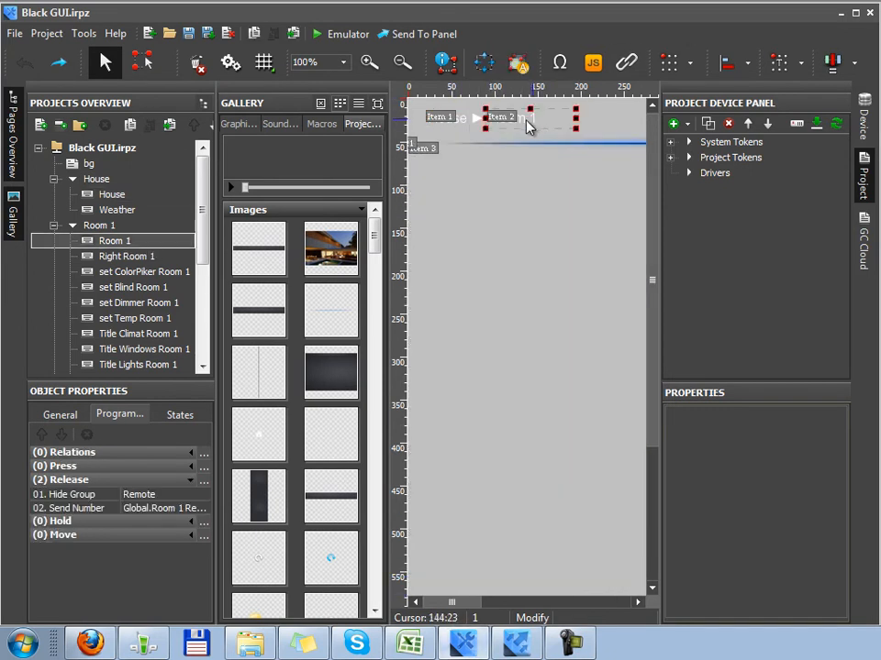
- Examine each command programmed on the Release event of the House title on the Room 1 page
left_click(464, 126)
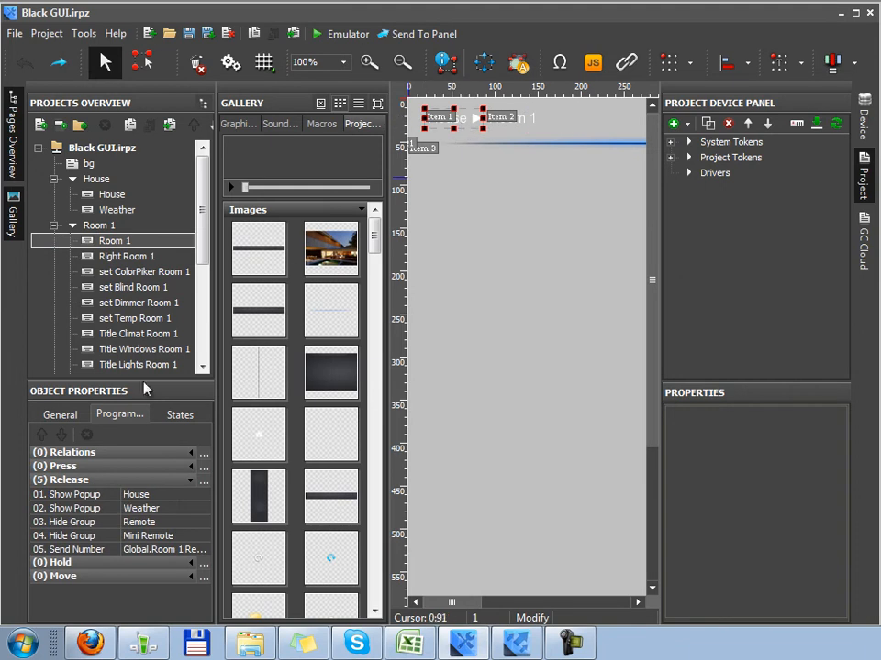
left_click(96, 494)
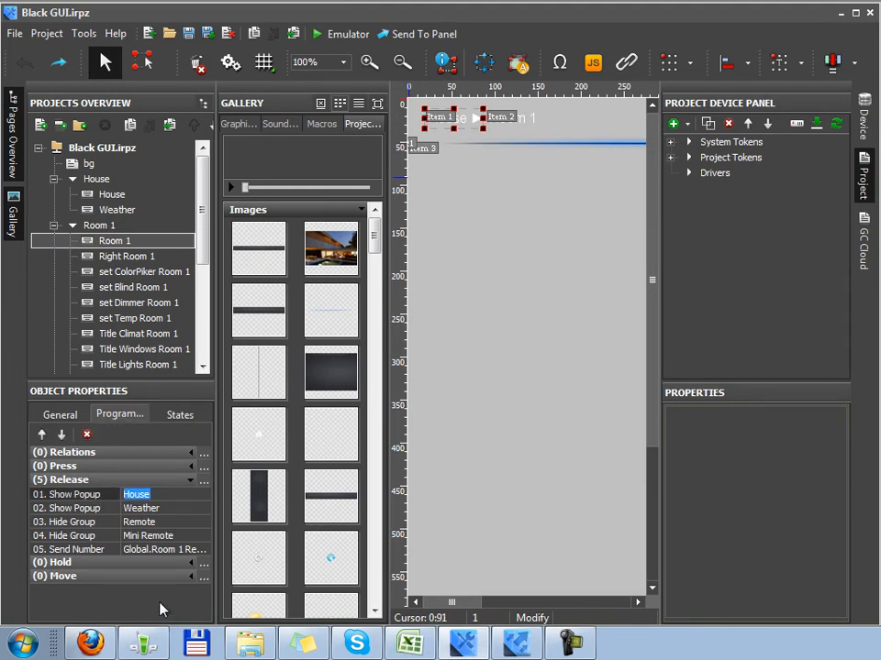
key("Down")
key("Down")
key("Down")
key("Down")
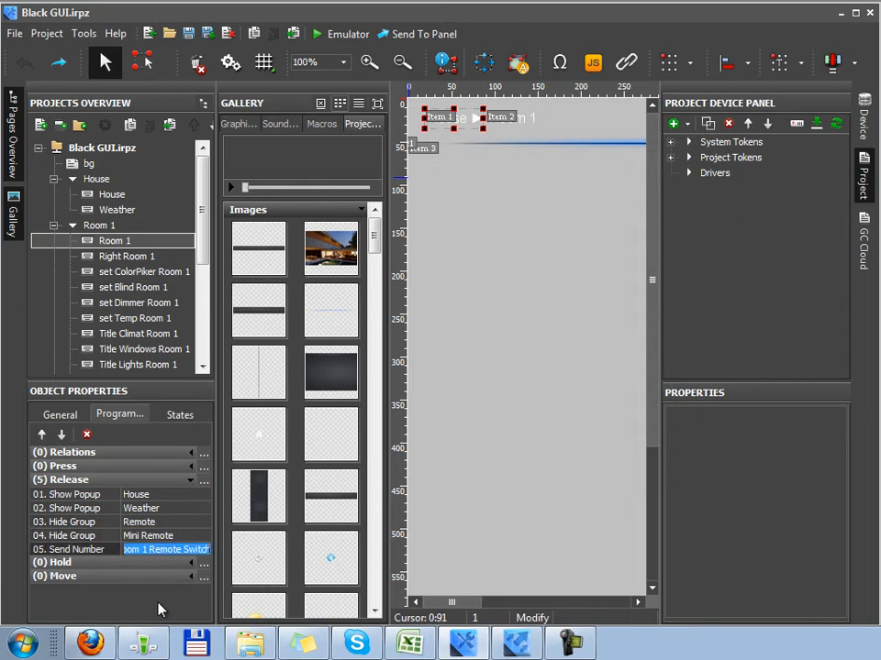
left_click(136, 494)
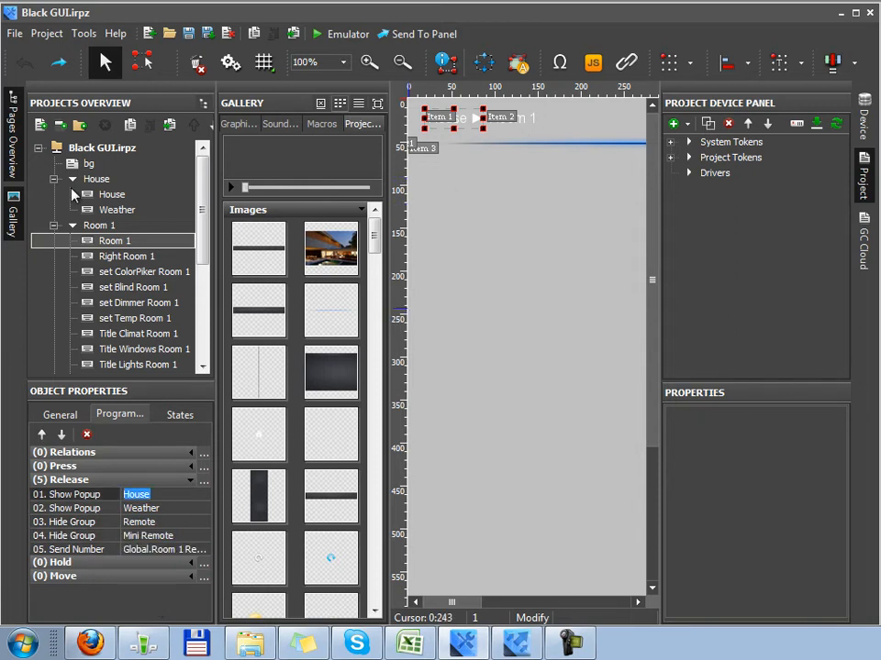
key("Down")
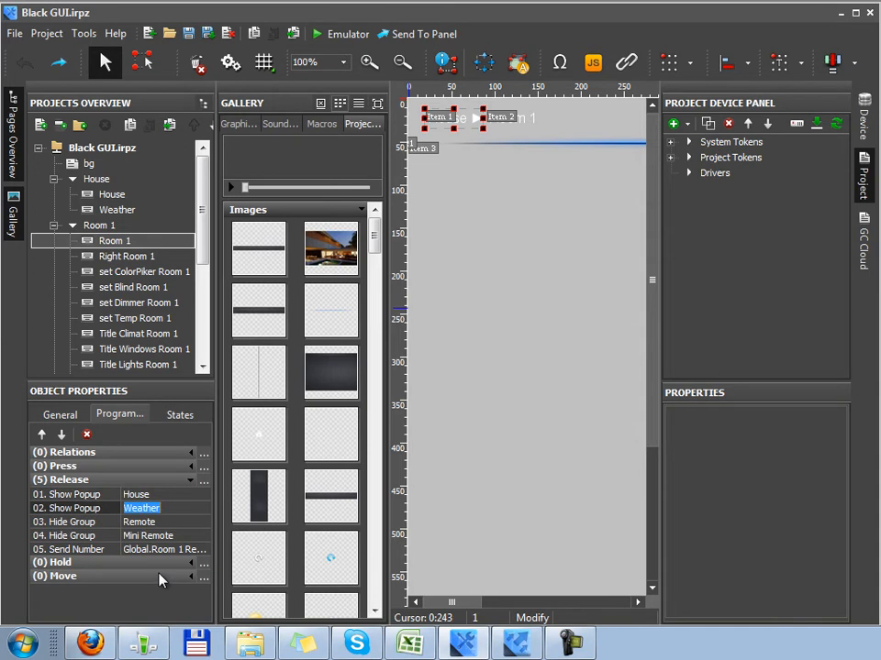
key("Down")
key("Down")
key("Down")
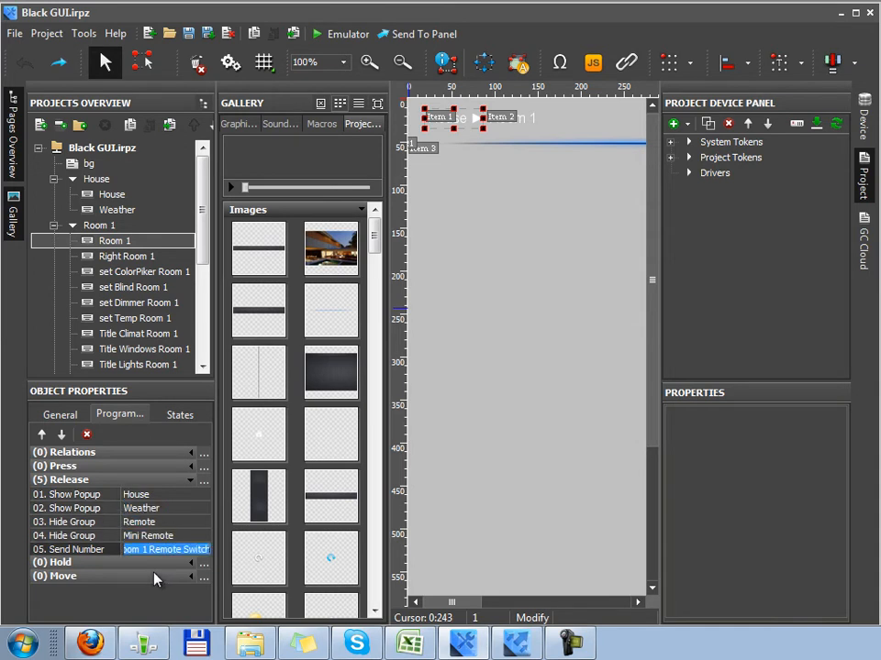
- Open the macros editor for the Release event of the Room 1 title
left_click(569, 129)
left_click(477, 135)
left_click(514, 134)
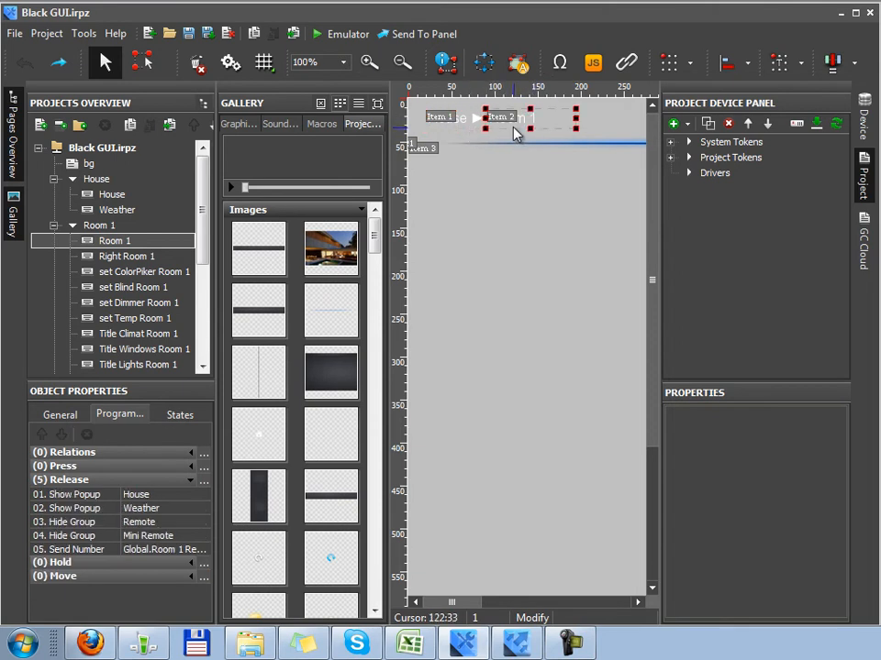
mouse_move(202, 234)
left_mouse_down()
mouse_move(193, 346)
mouse_move(191, 229)
left_mouse_up()
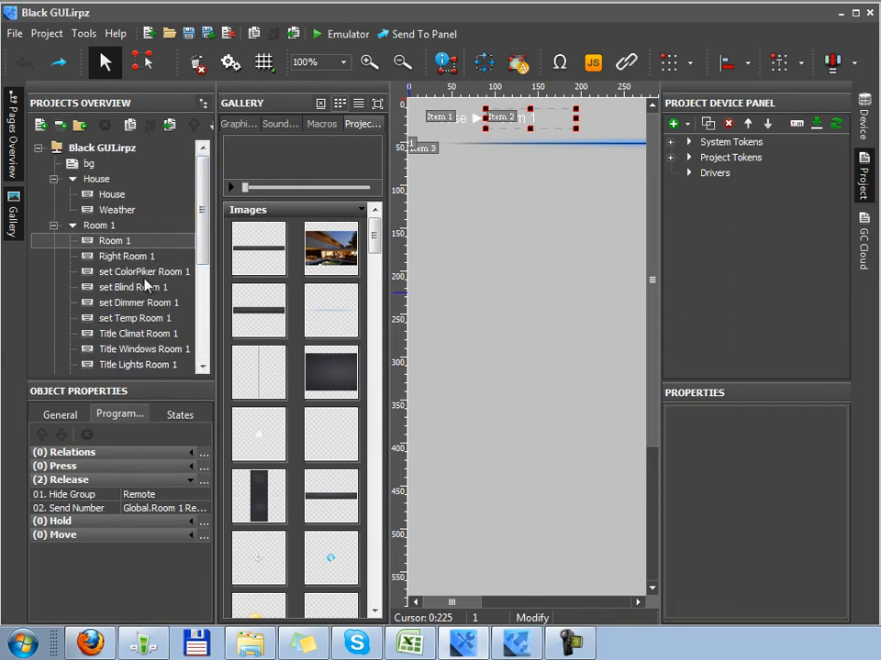
left_click(201, 490)
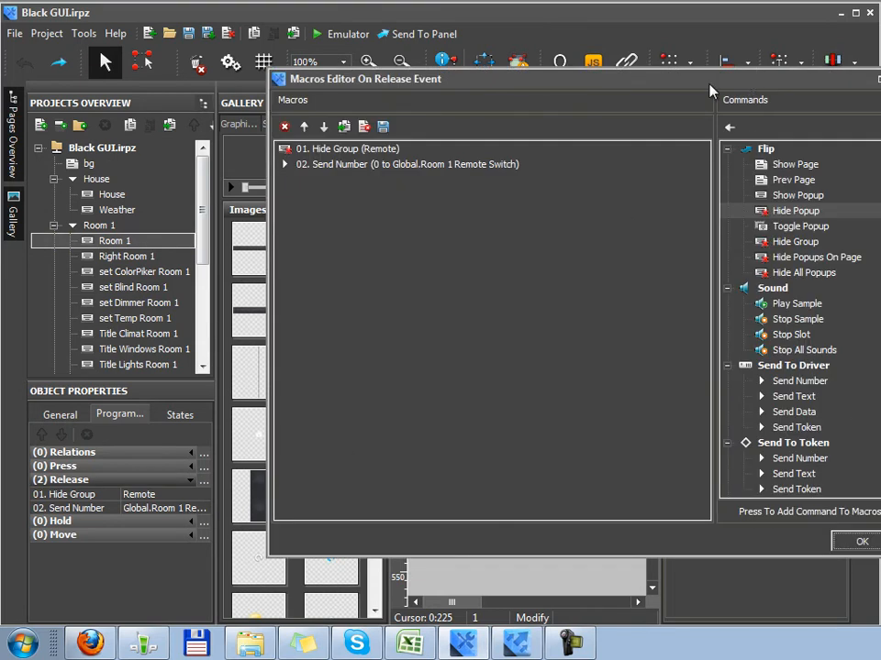
left_click_drag(748, 84, 661, 87)
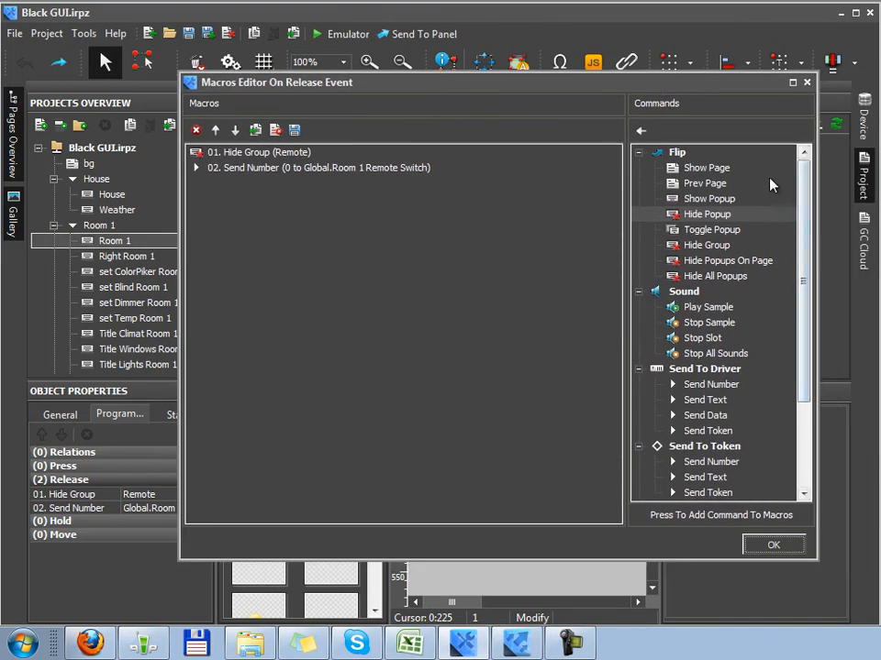
- Review the available Flip commands from Show Page to Hide All Popups, and close the macros editor without adding any
left_click(708, 168)
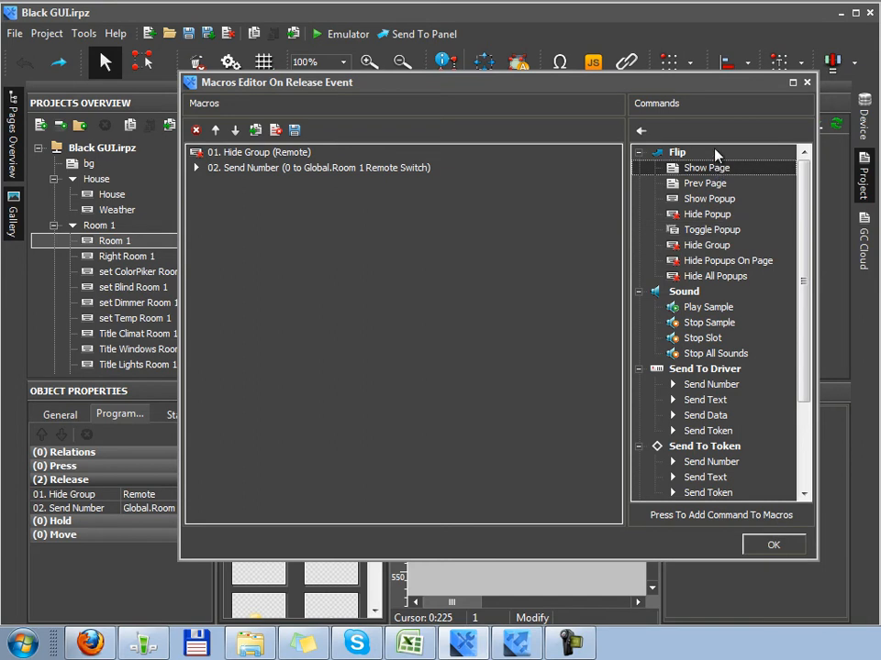
left_click(716, 154)
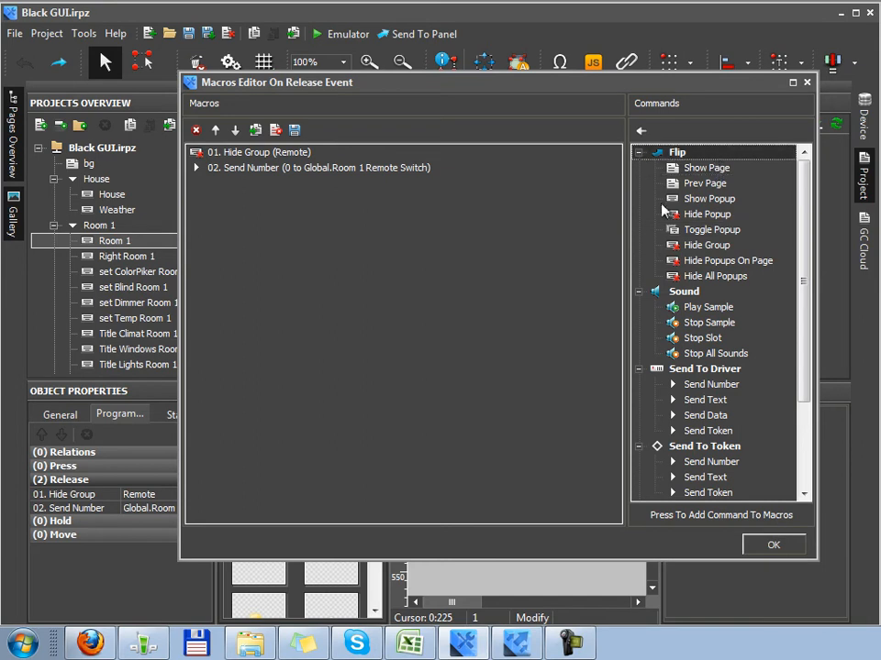
left_click(757, 171)
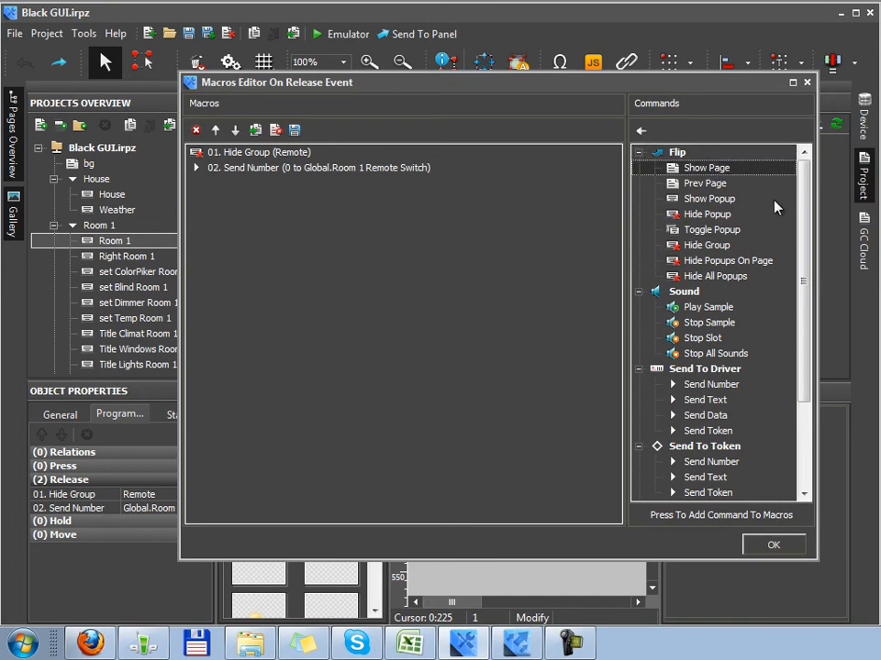
key("Down")
key("Down")
key("Down")
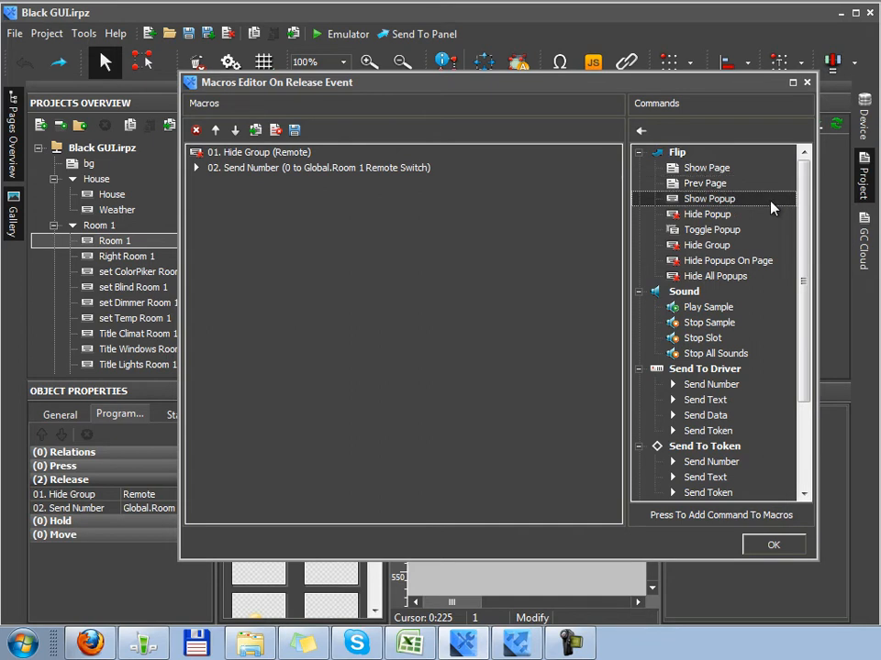
key("Down")
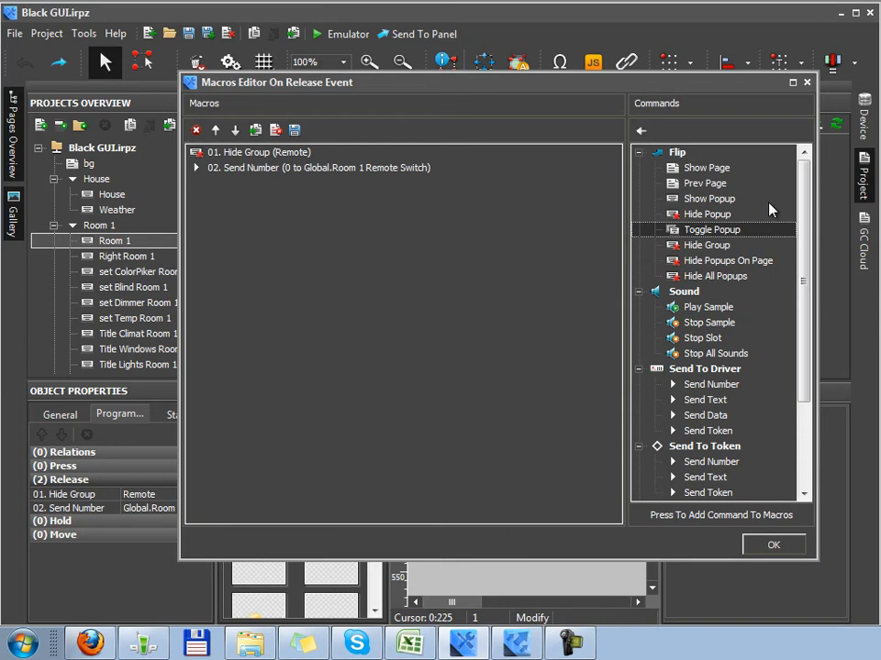
key("Down")
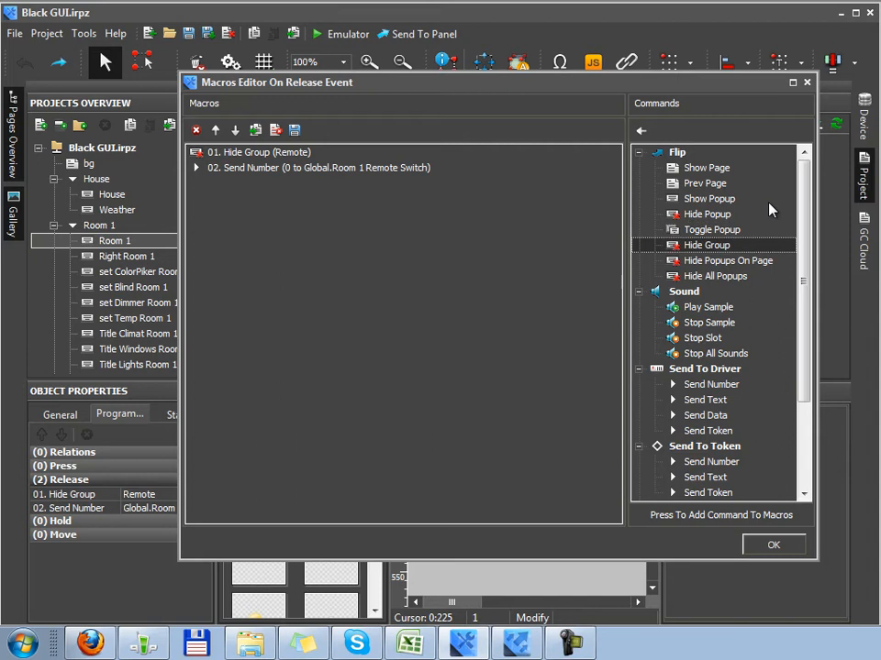
key("Down")
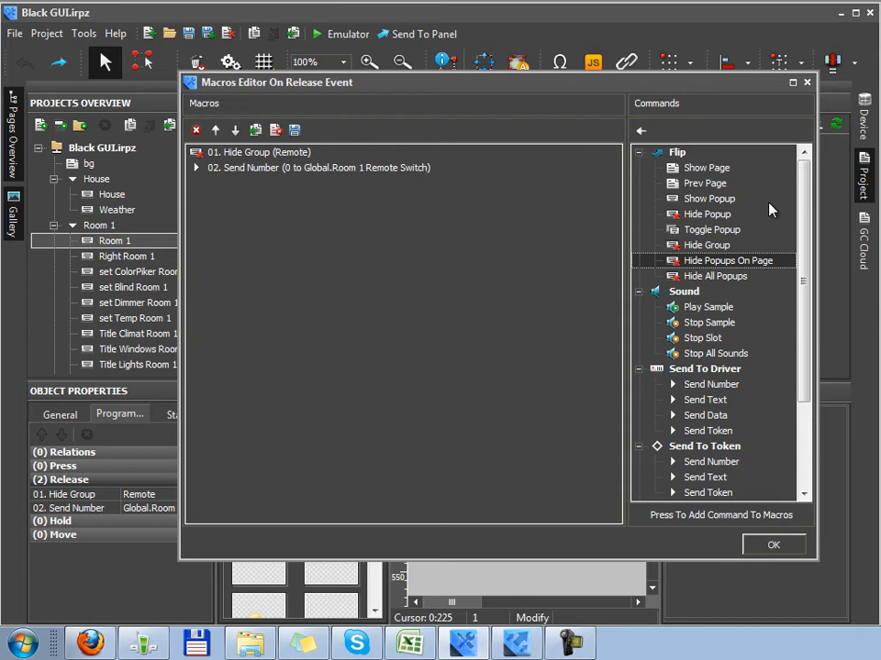
key("Down")
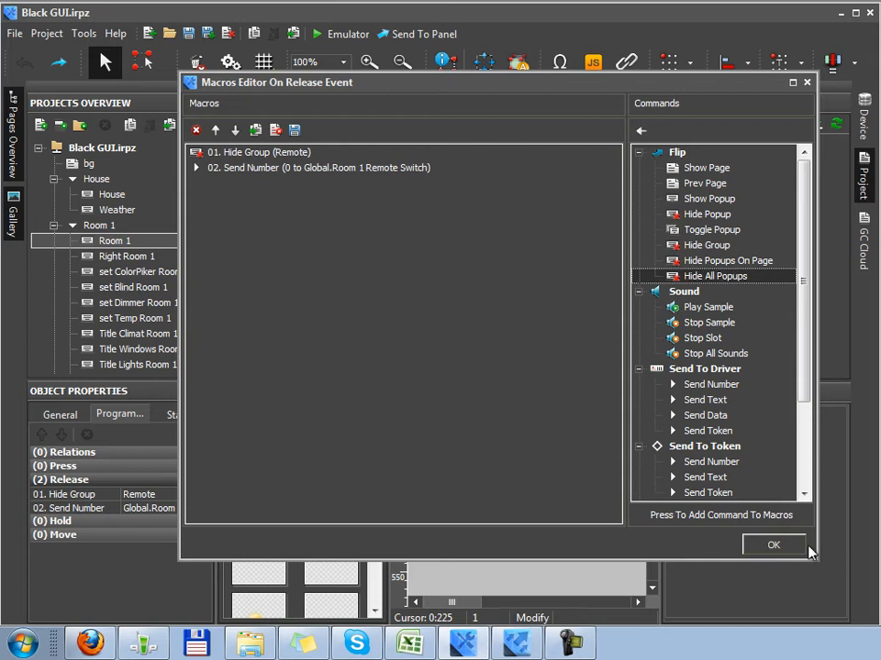
left_click(773, 545)
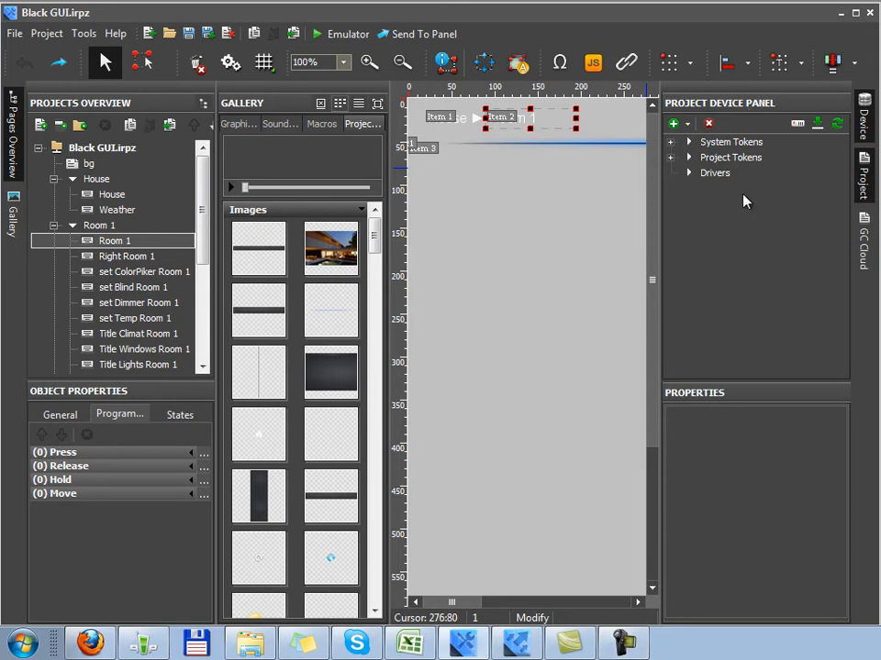
- Show the device base, keep iRidium Base (2.0) as its source, and expand the Supported Controllers list
left_click(863, 158)
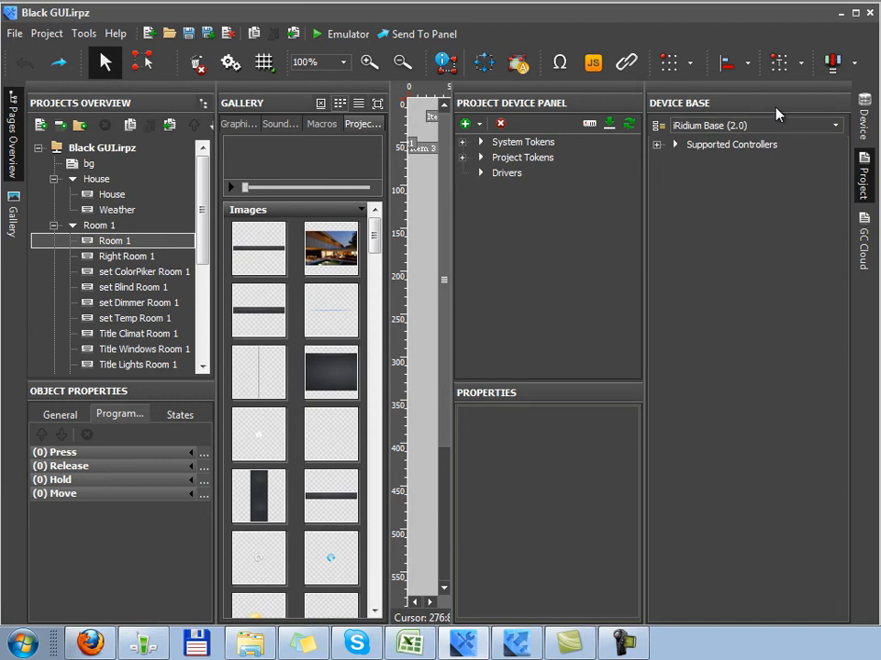
left_click(796, 126)
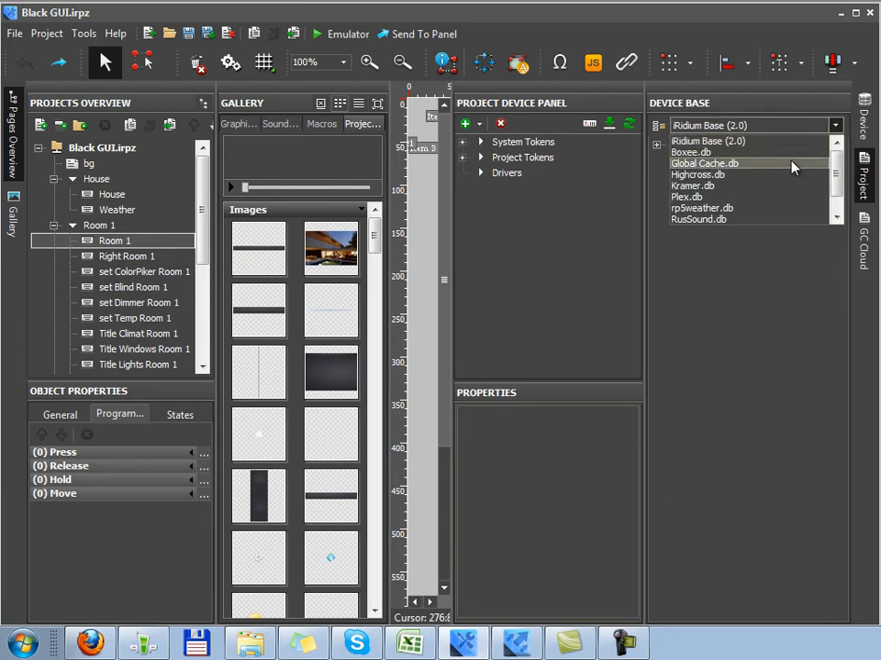
left_click(783, 142)
double_click(746, 145)
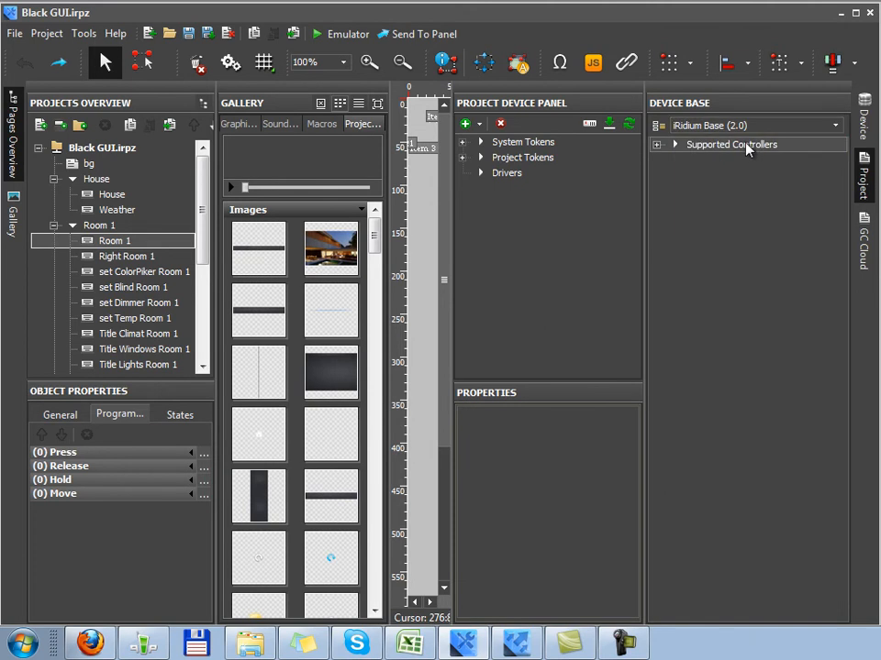
left_click(777, 127)
left_click(777, 128)
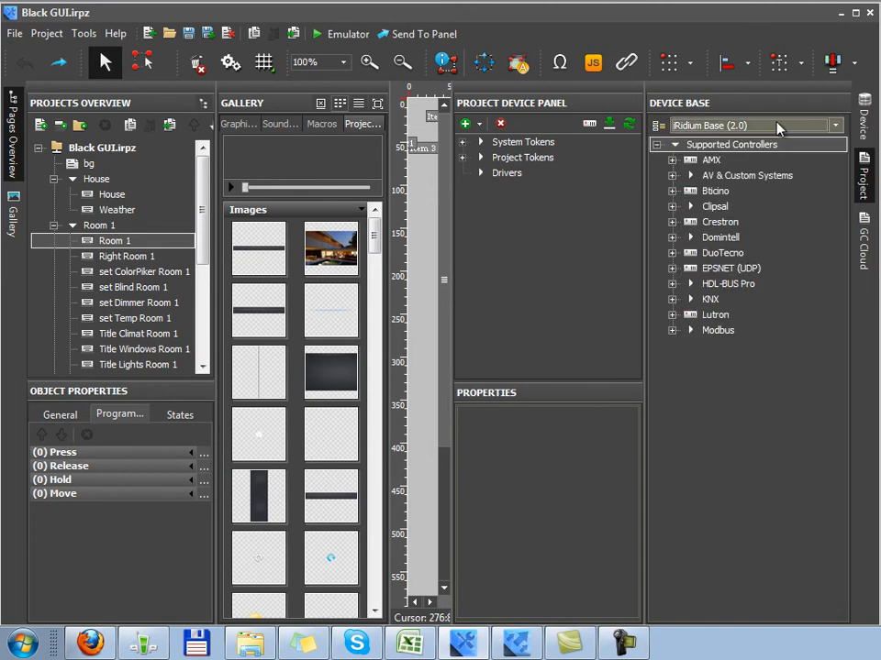
left_click_drag(779, 415, 737, 389)
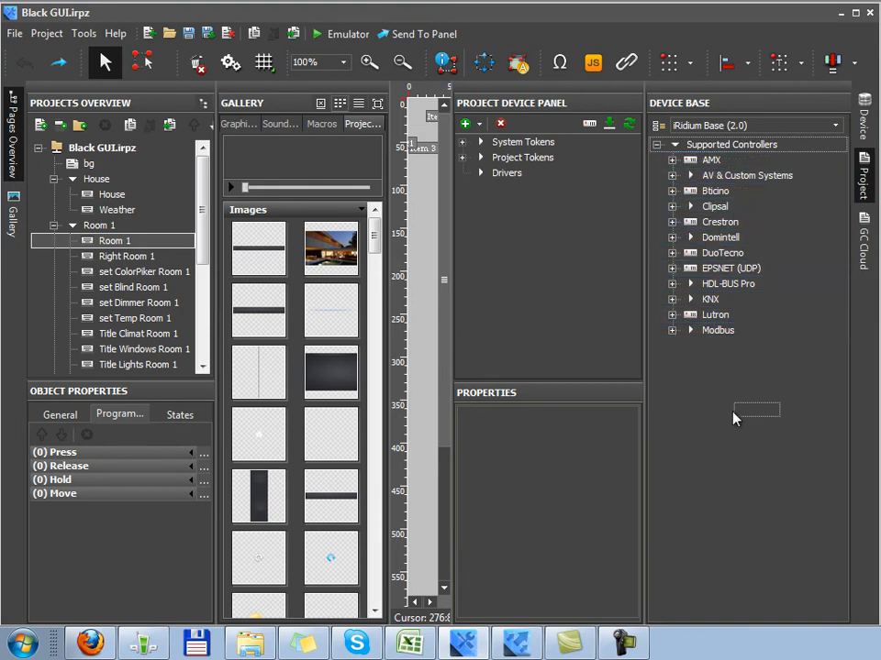
- Add the AV & Custom Systems (TCP) driver to the project and display its connection properties
left_click(673, 175)
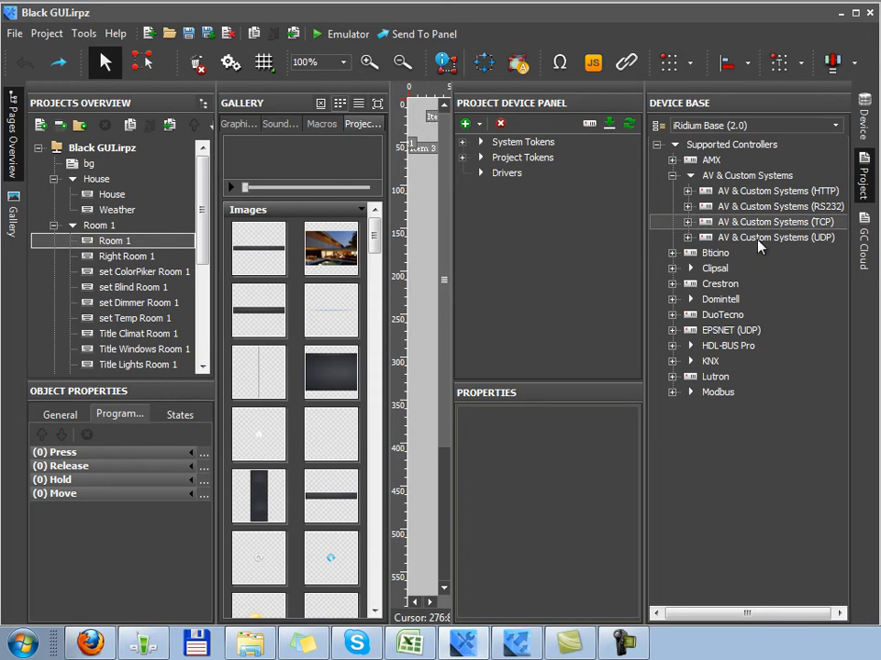
left_click_drag(769, 228, 536, 250)
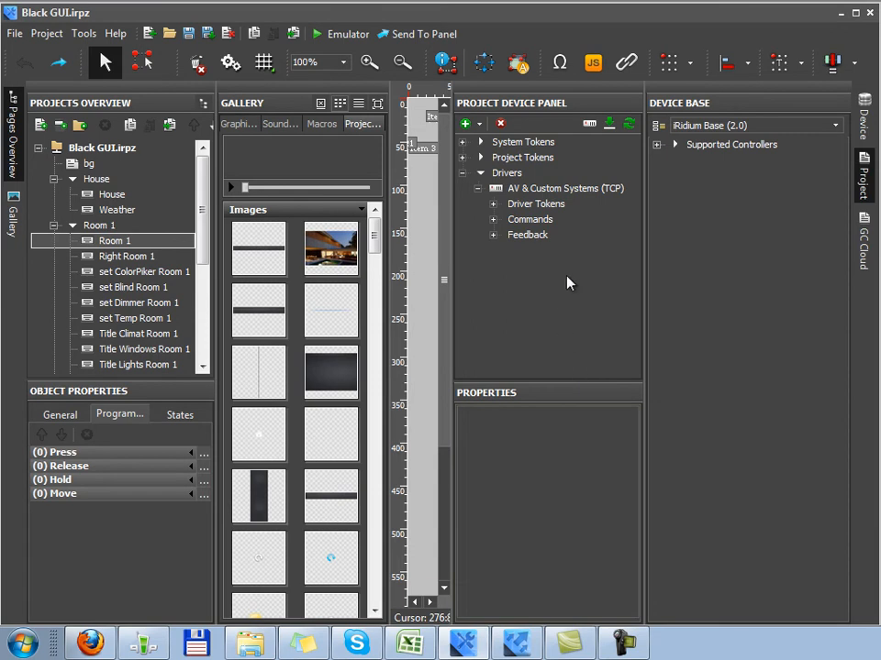
left_click(597, 190)
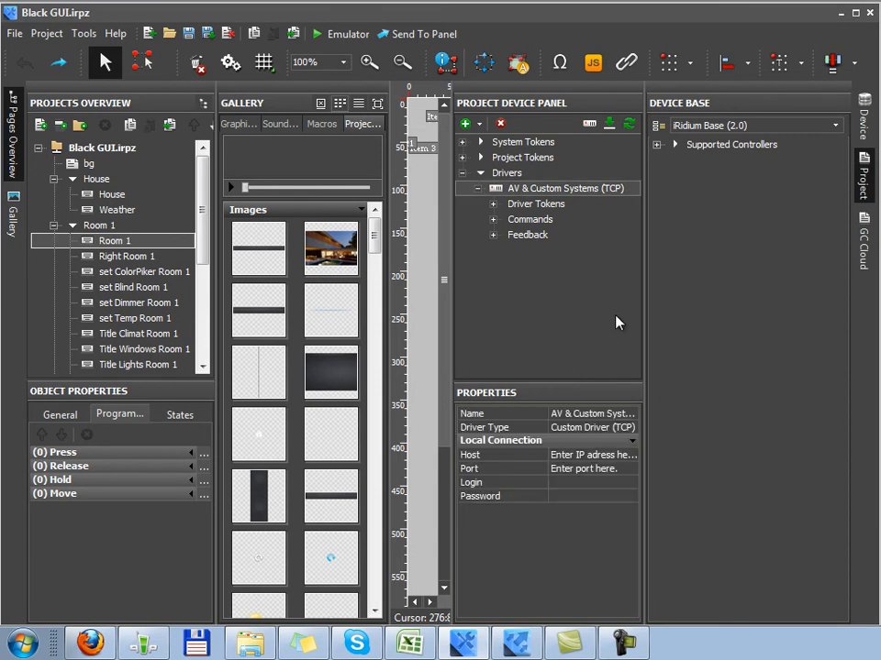
- Examine the driver tokens, commands and feedback of the AV & Custom Systems (TCP) driver
left_click(512, 207)
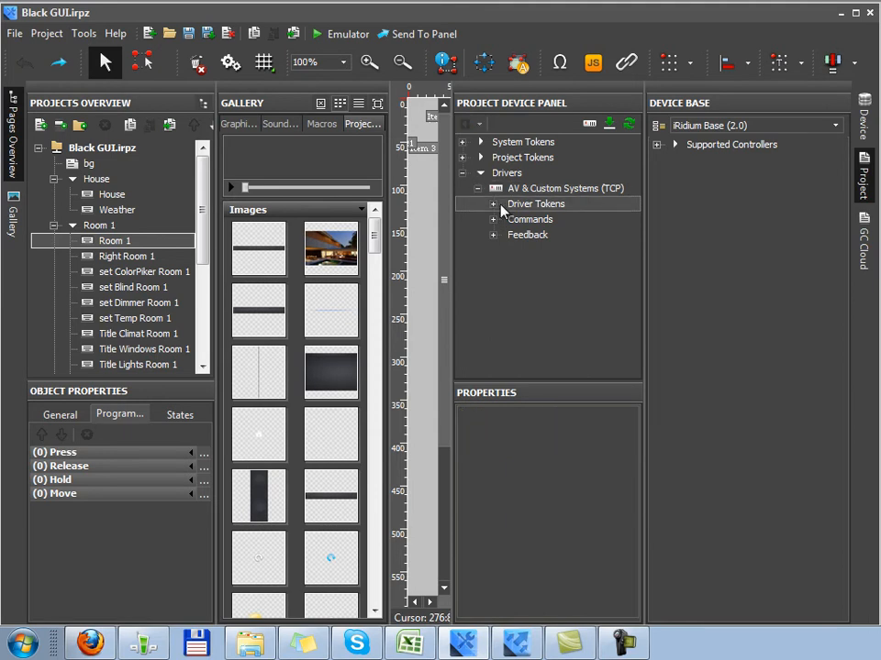
left_click(494, 207)
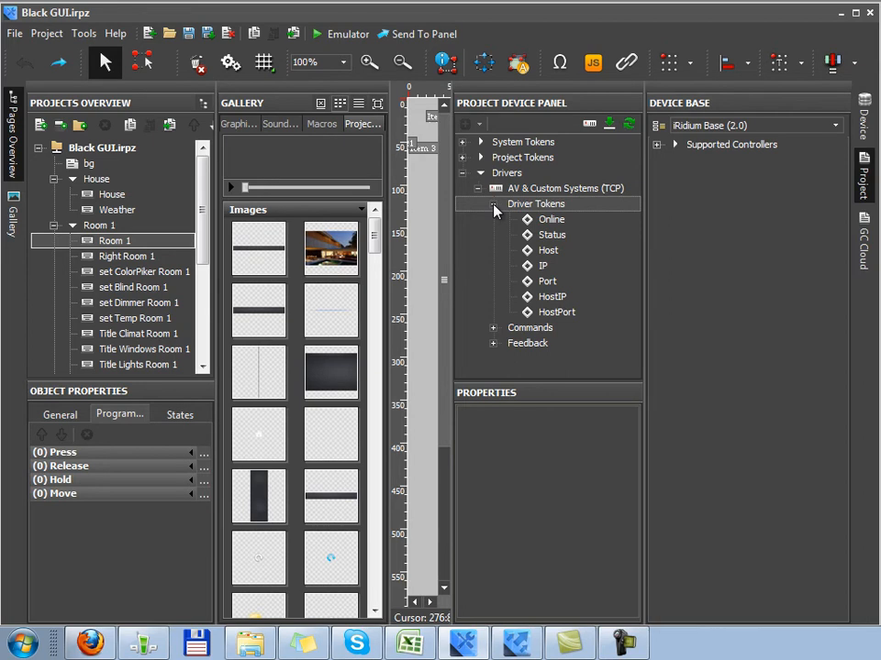
left_click(494, 207)
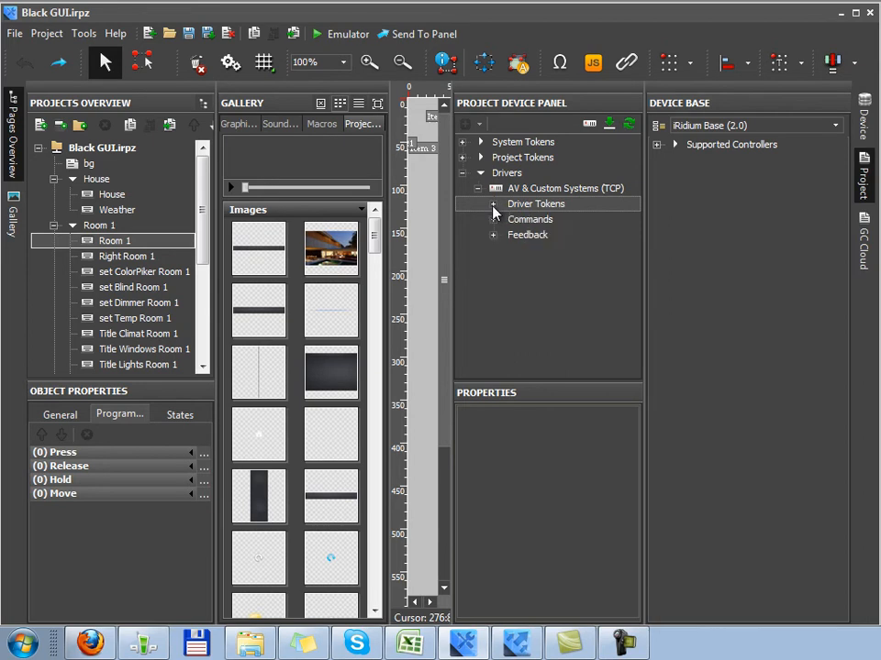
left_click(493, 221)
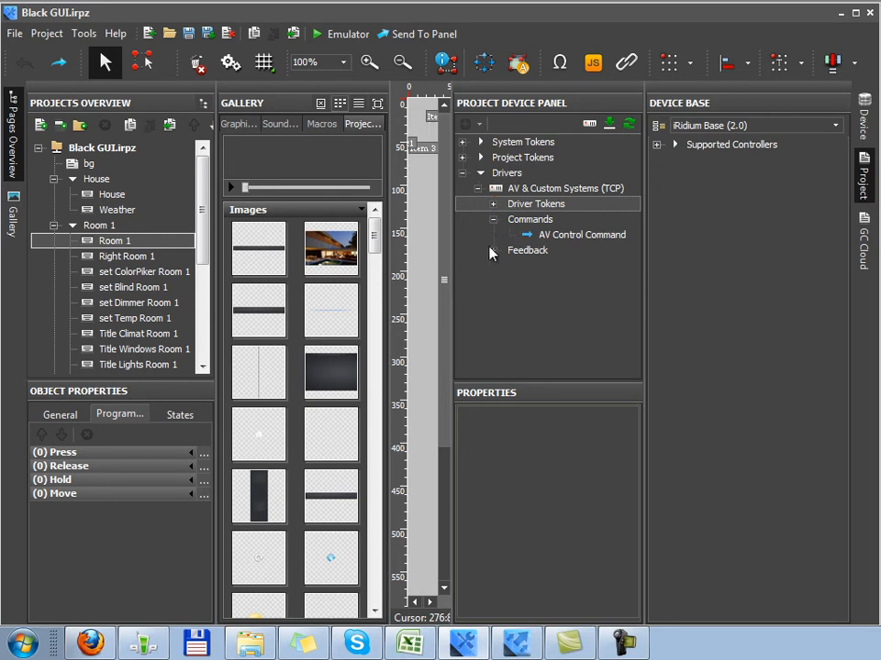
left_click(494, 252)
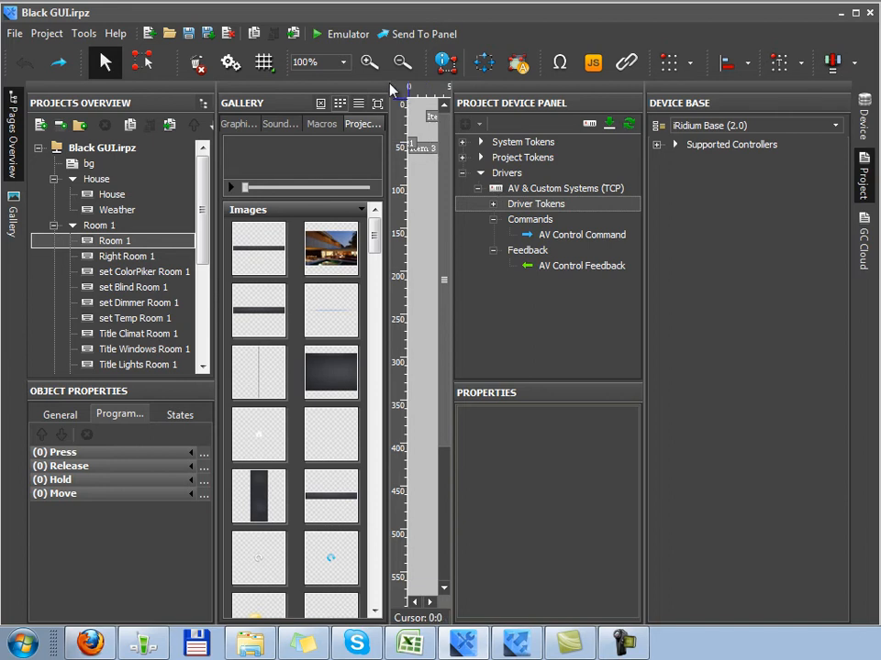
- Close the gallery, and view the set ColorPiker Room 1 page before returning to the Room 1 page
left_click(320, 103)
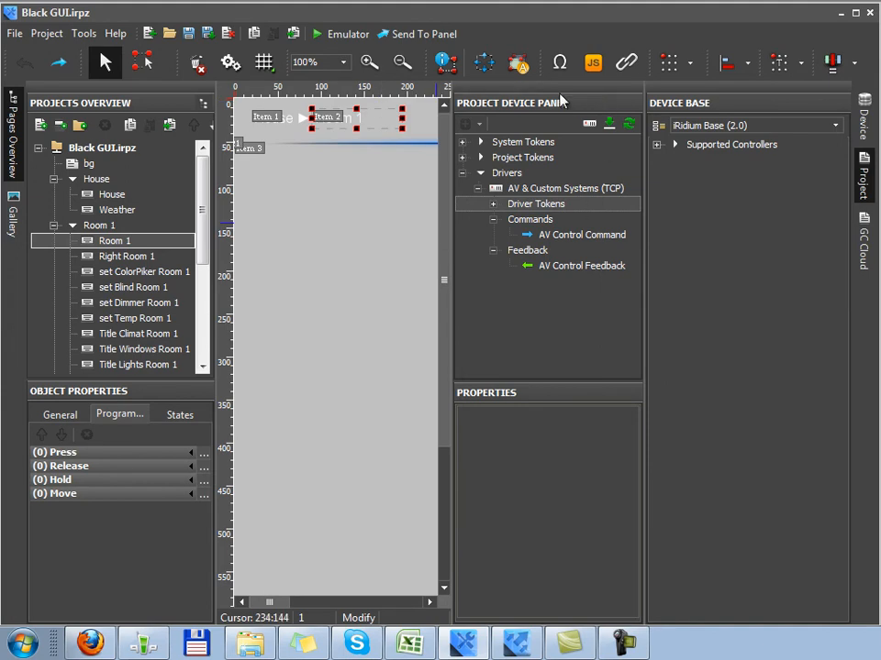
left_click(143, 272)
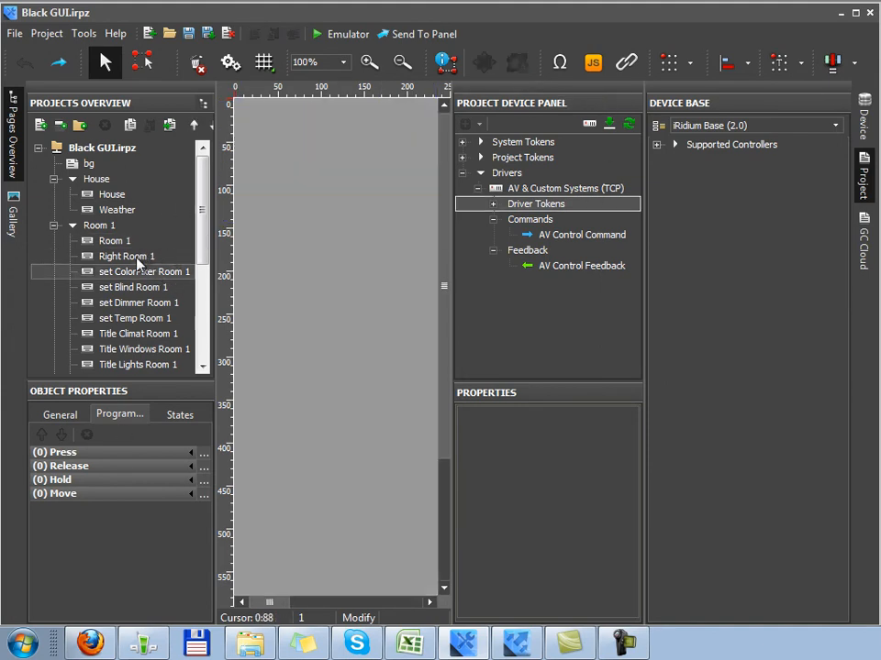
left_click(110, 241)
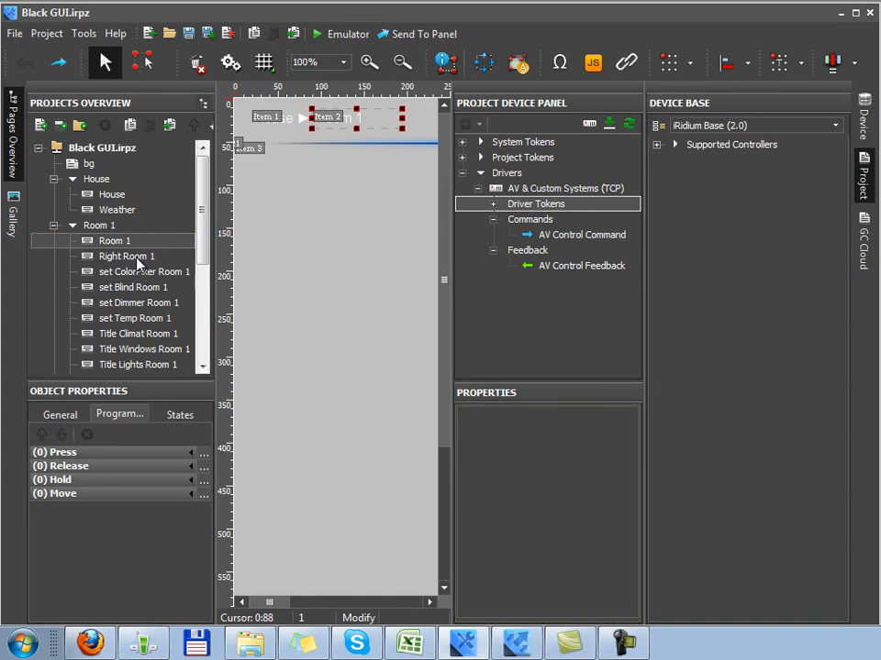
- On the House page, assign AV Control Command to the Комната 1 item as a Send Command action on the Press event
left_click(113, 212)
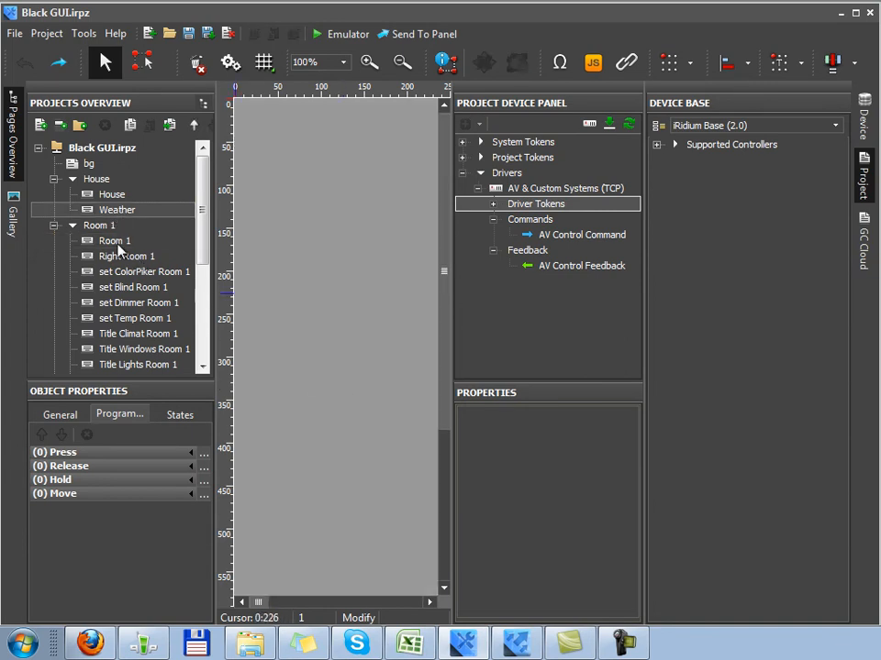
left_click(112, 195)
left_click(587, 236)
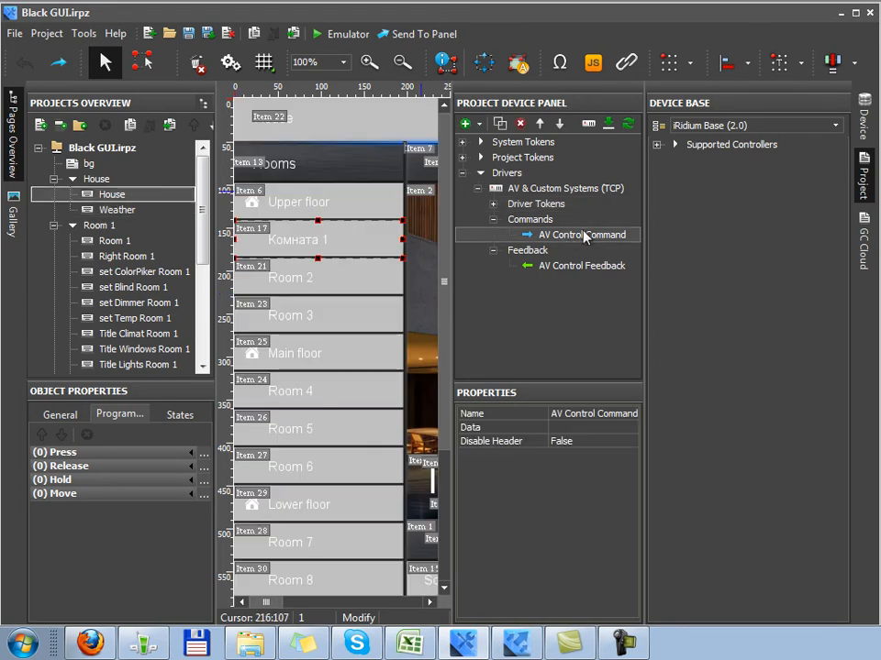
left_click_drag(595, 238, 330, 245)
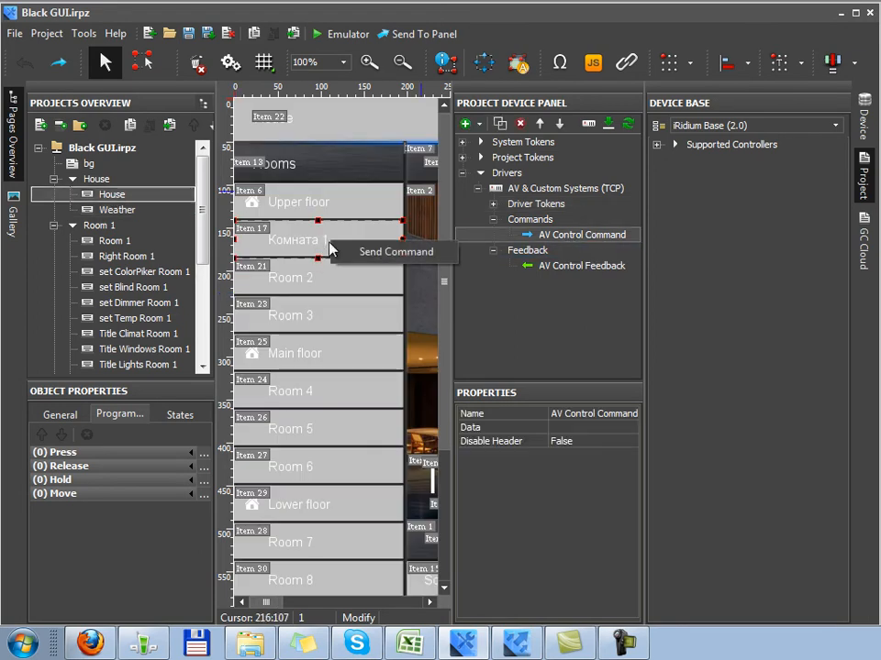
left_click(380, 260)
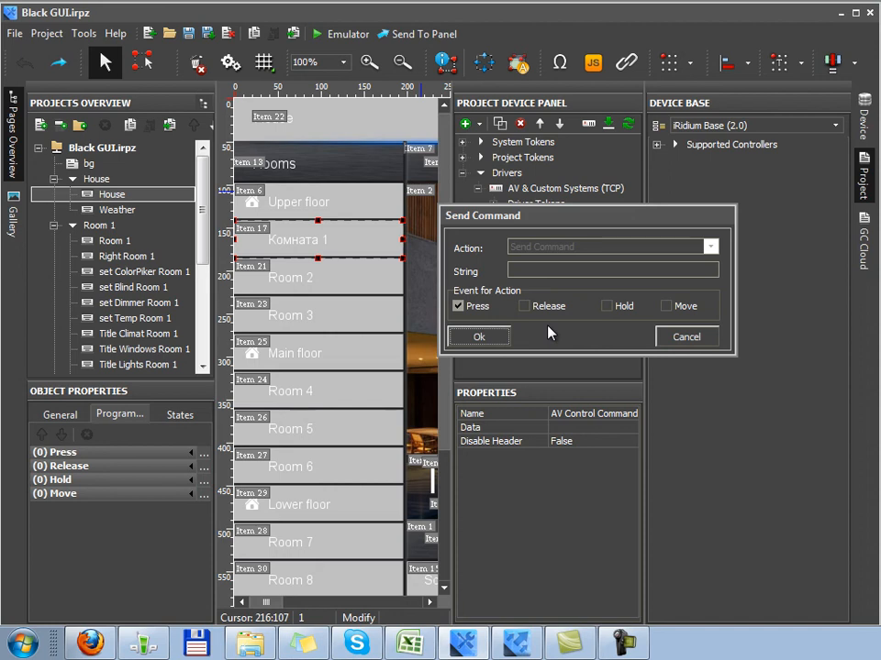
left_click(493, 339)
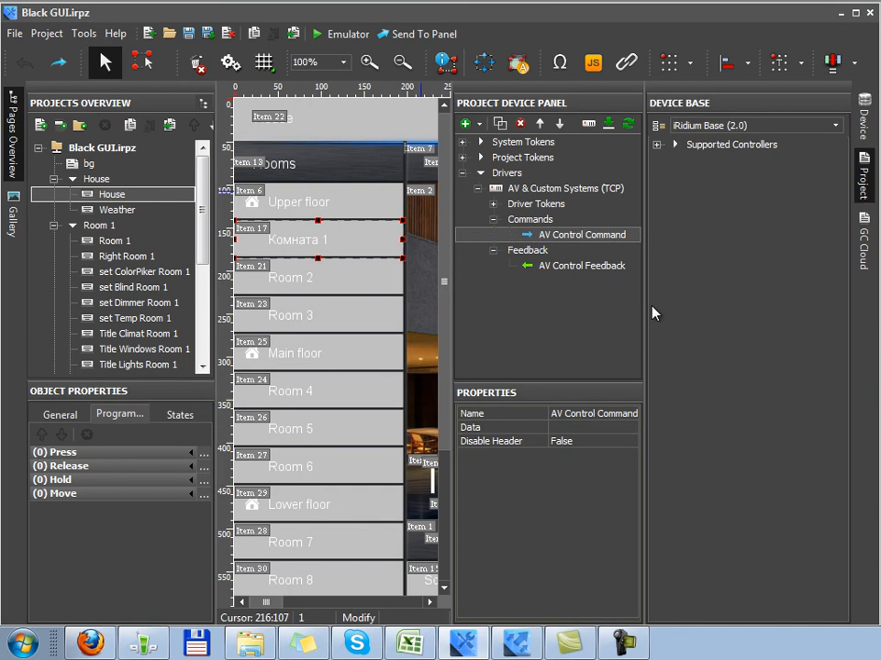
- Make three copies of AV Control Command among the driver's commands
left_click(500, 123)
left_click(499, 123)
left_click(500, 123)
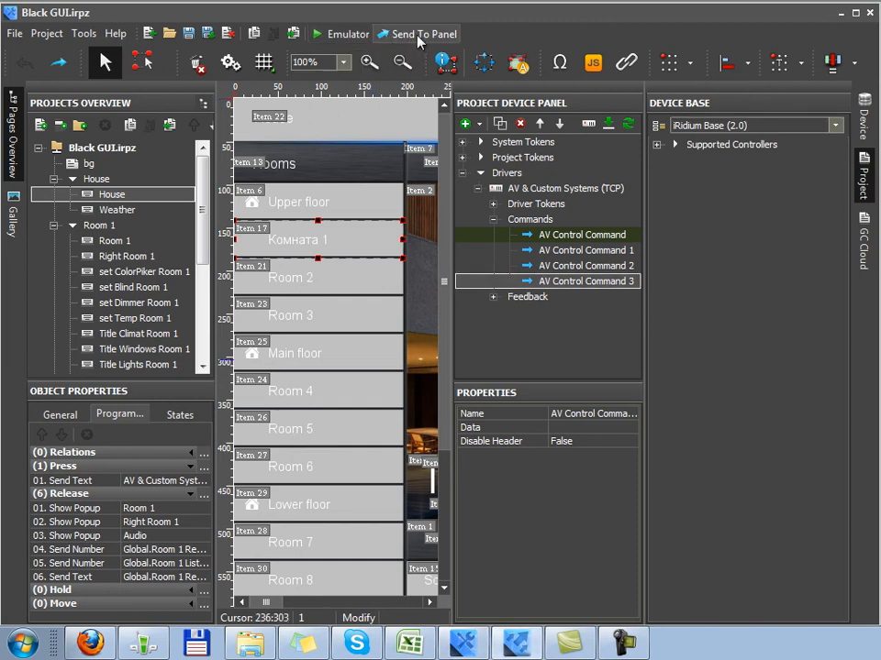
- Send the Black GUI project to iRidium Transfer, minimise the editor, and choose General as the target panel
left_click(417, 37)
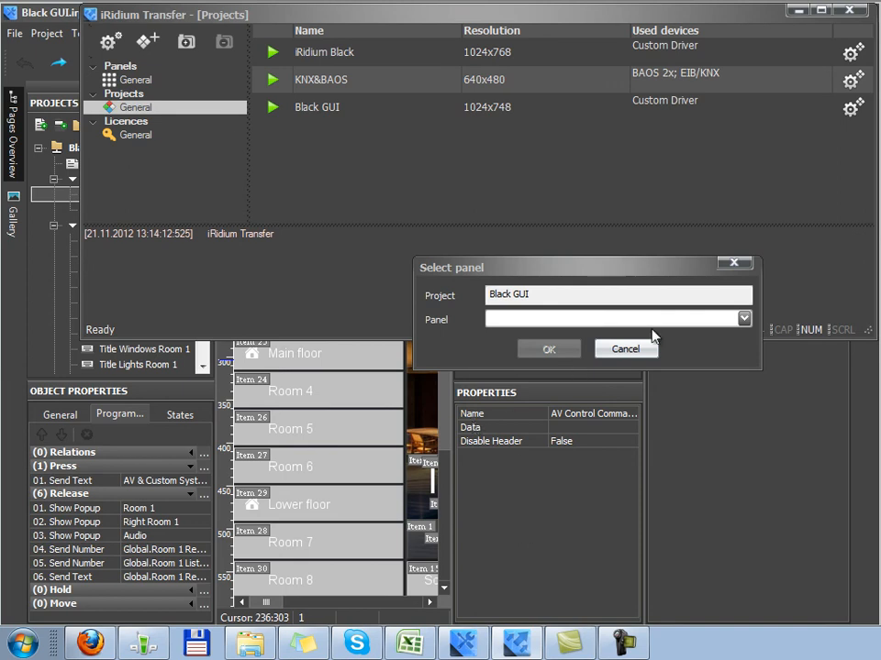
left_click(37, 11)
left_click(842, 15)
left_click_drag(563, 186, 560, 169)
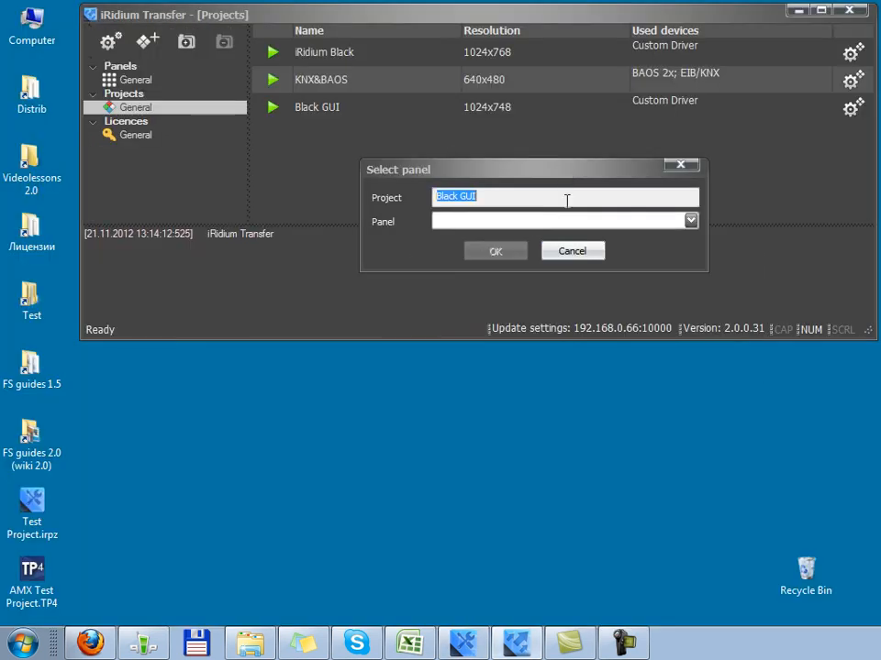
left_click(495, 195)
left_click(690, 222)
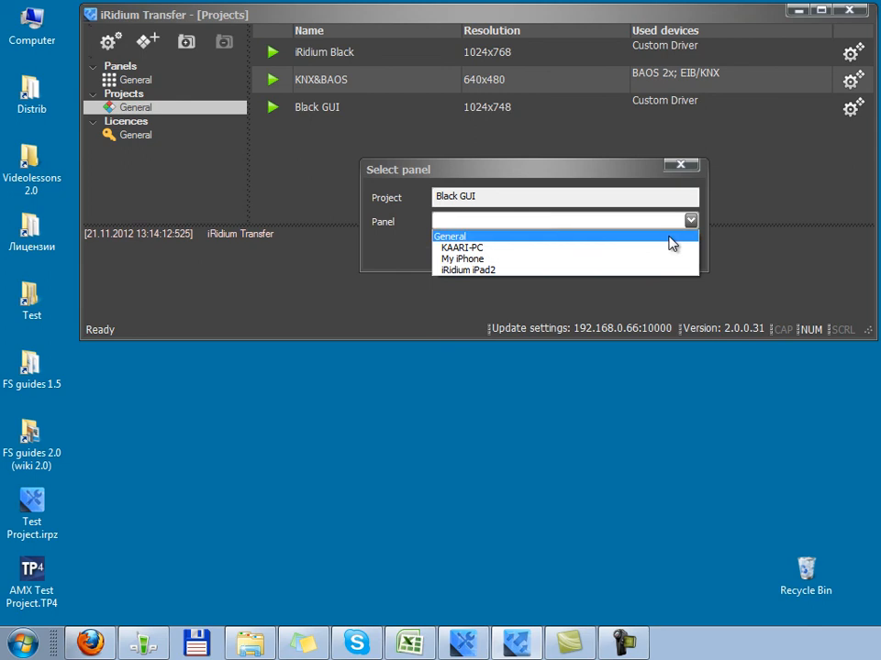
left_click(669, 235)
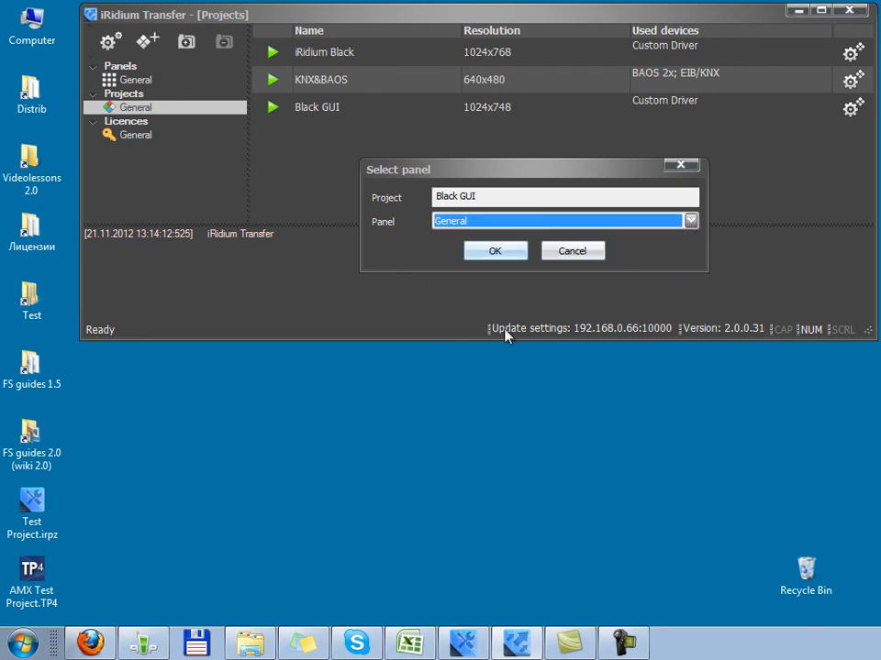
left_click(514, 253)
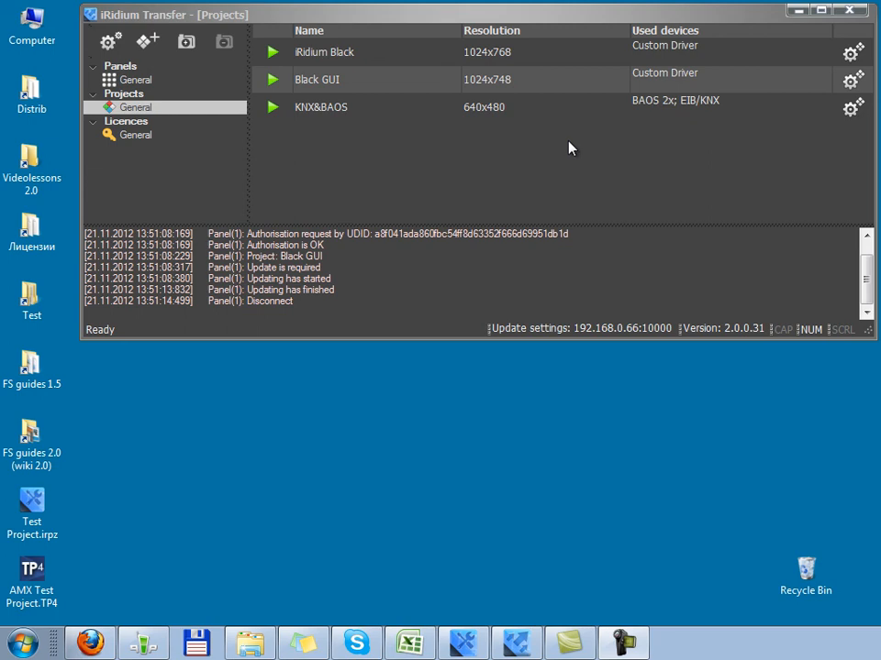
- Show the panels list, search the network for available panels, and select the discovered iPhone panel
left_click(150, 68)
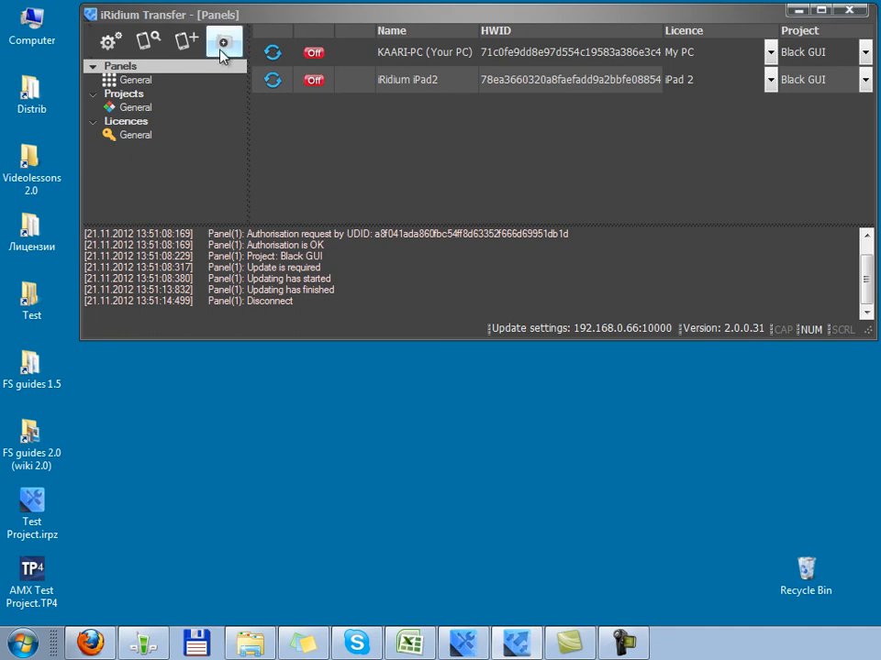
left_click(148, 42)
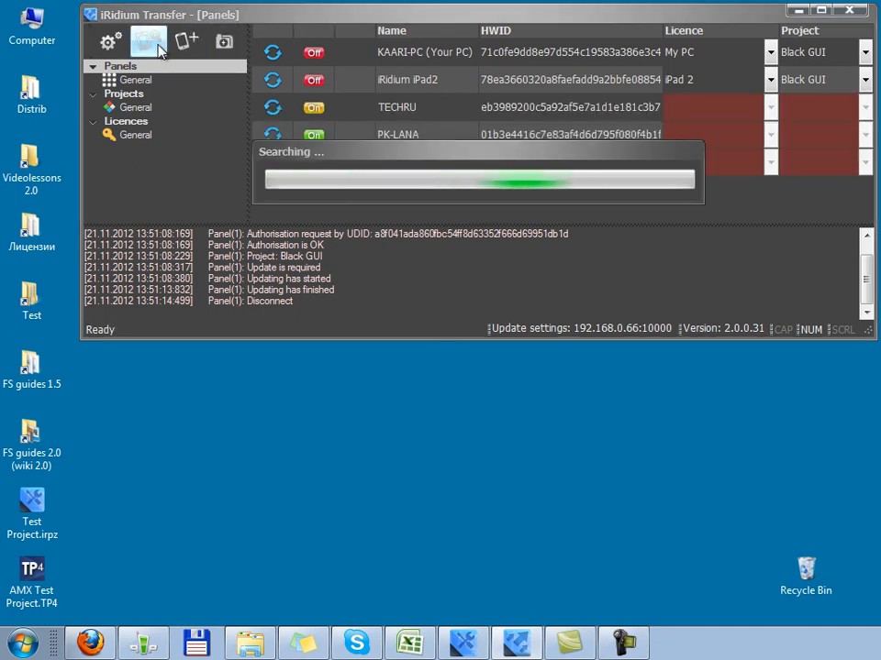
left_click_drag(426, 197, 503, 222)
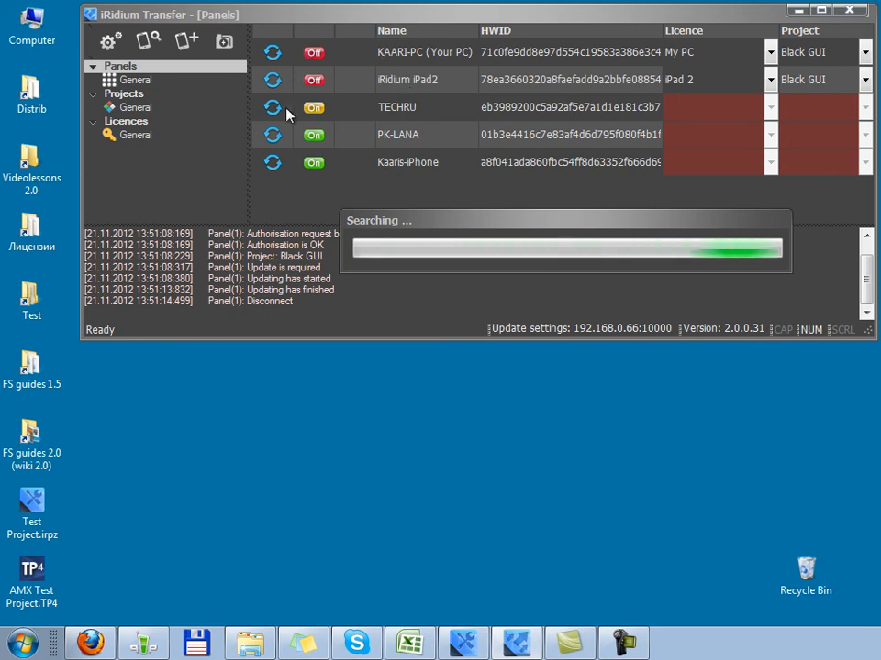
left_click(411, 165)
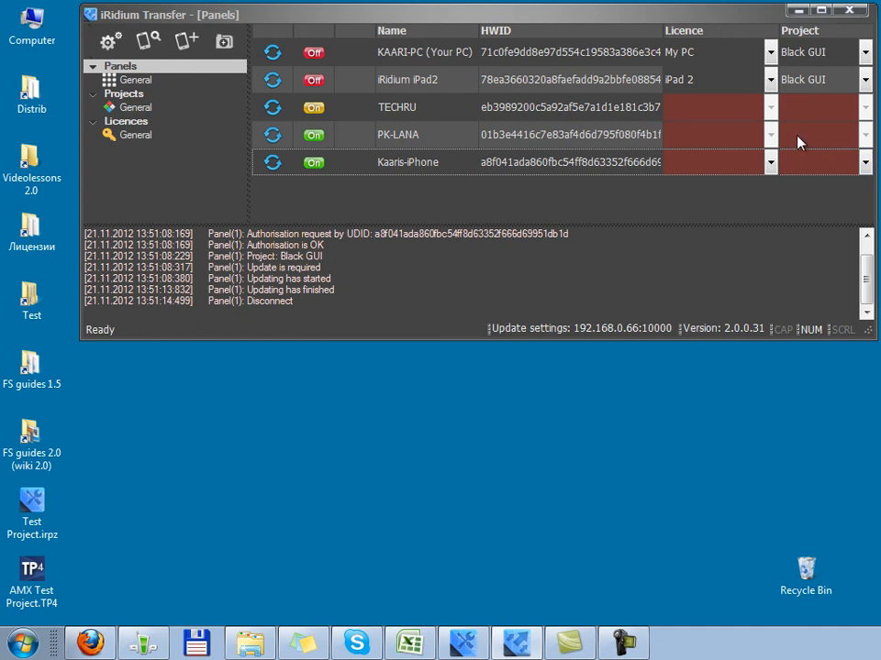
- View the projects and licences stored in iRidium Transfer and return to the panels list
left_click(136, 96)
left_click(126, 122)
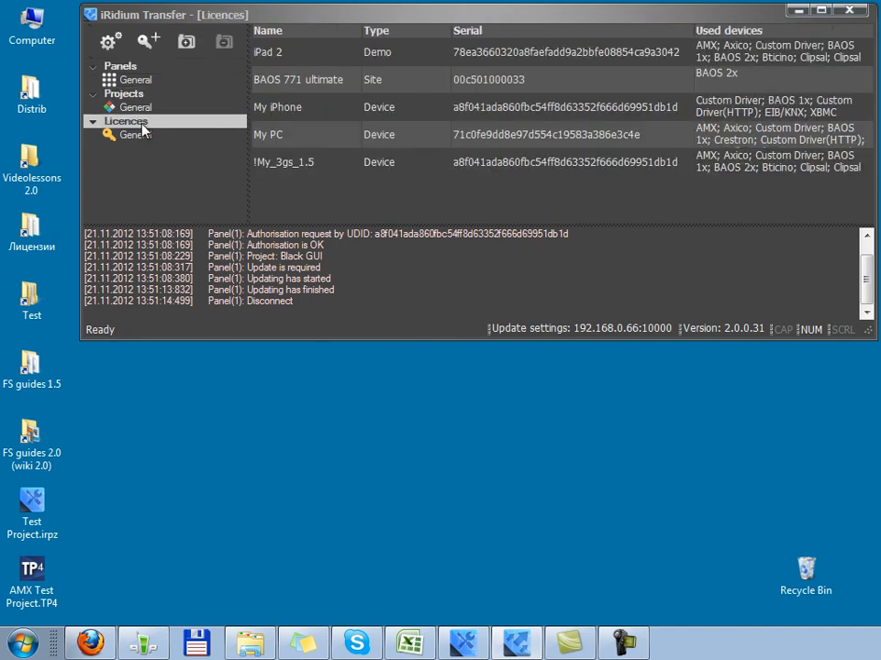
left_click(144, 68)
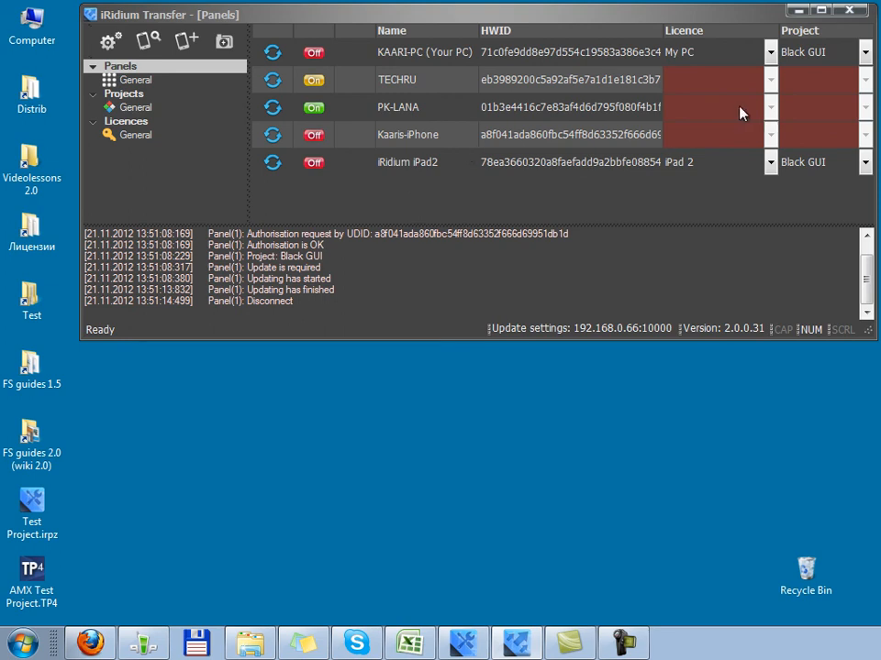
- Assign the My iPhone licence and the Black GUI project to the discovered iPhone panel, and start updating it
left_click(771, 134)
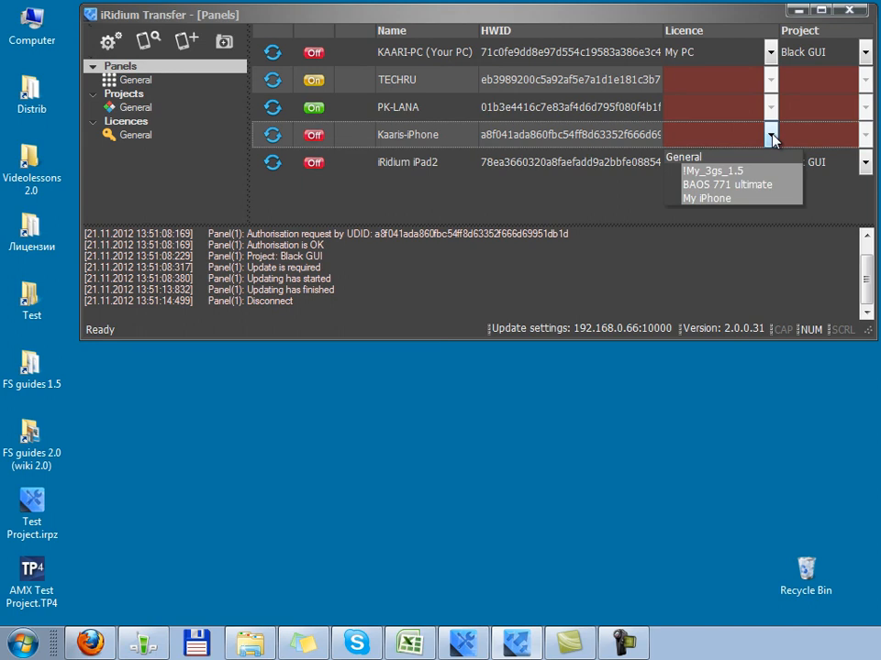
left_click(746, 199)
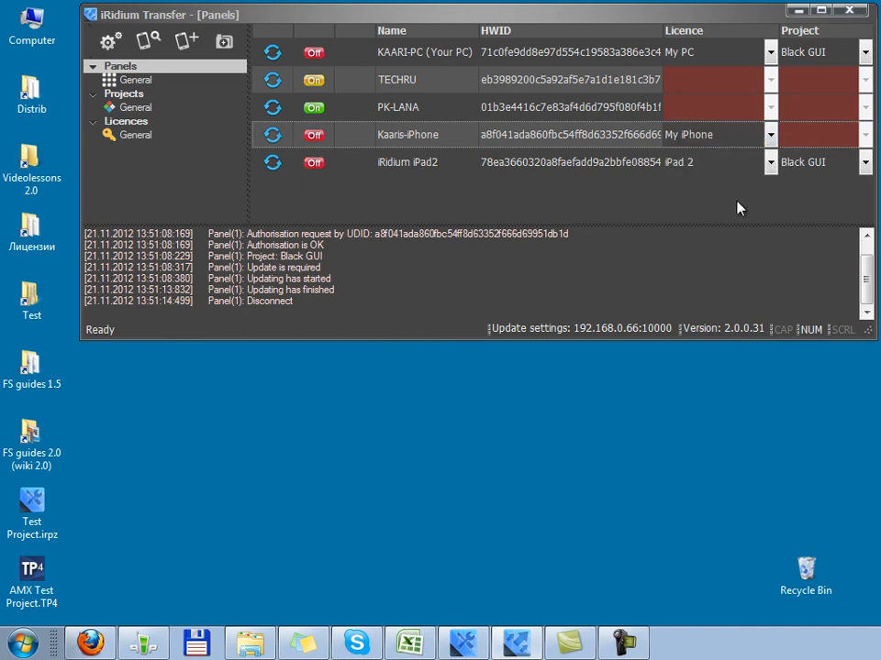
left_click(865, 135)
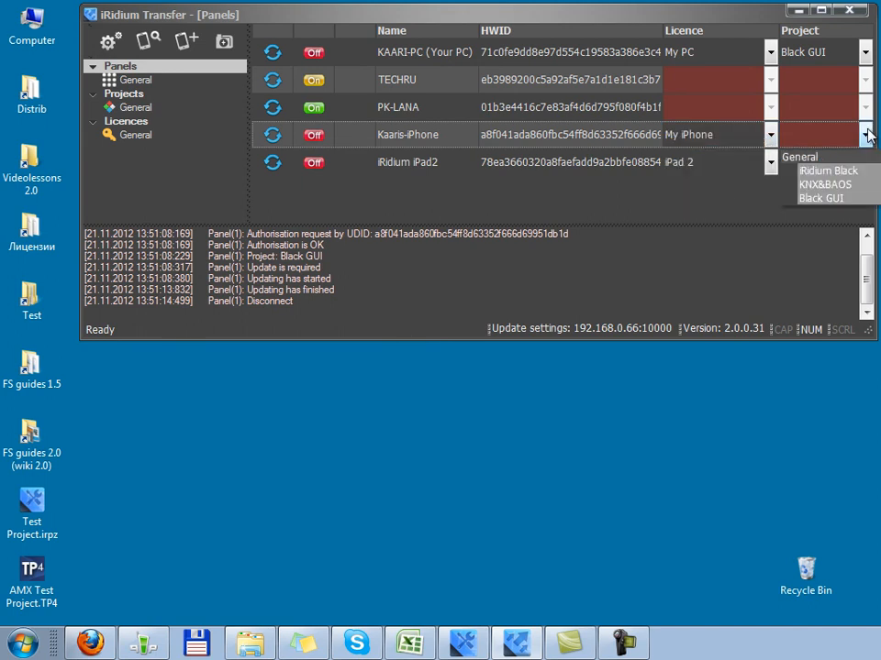
left_click(855, 199)
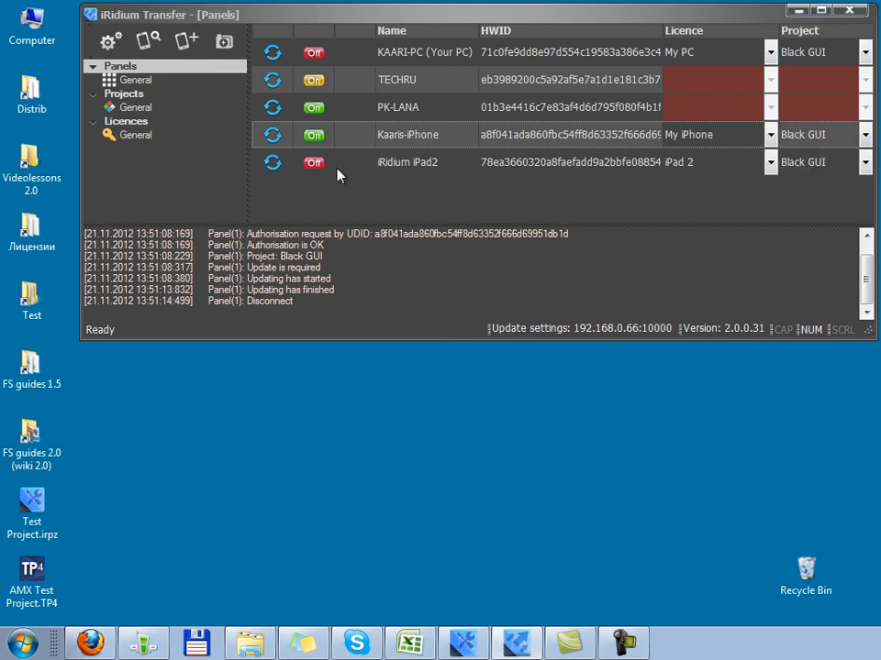
left_click(272, 136)
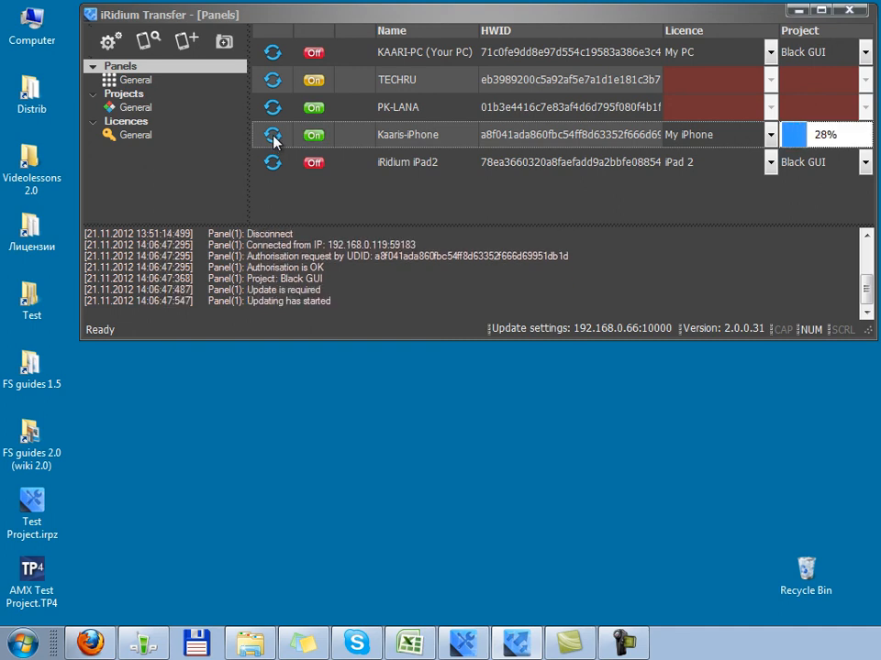